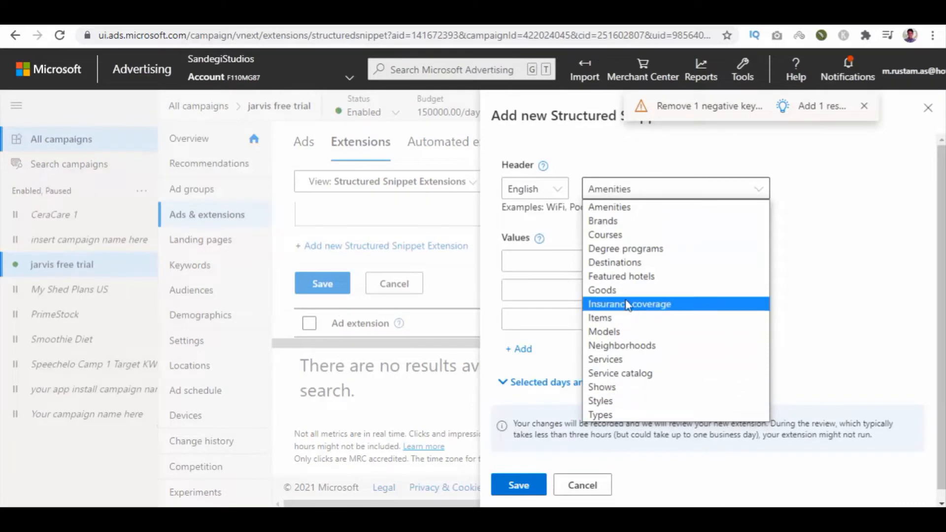
Set the structured snippet header to Brands with the values Your Brand 1, Your Brand 2 and Your Brand 3, without a fourth value.
left_click(618, 221)
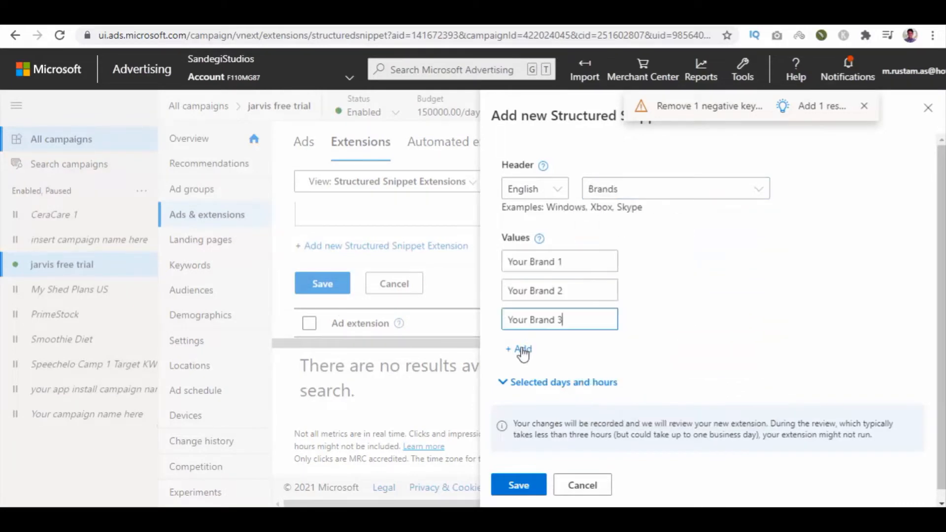
left_click(521, 348)
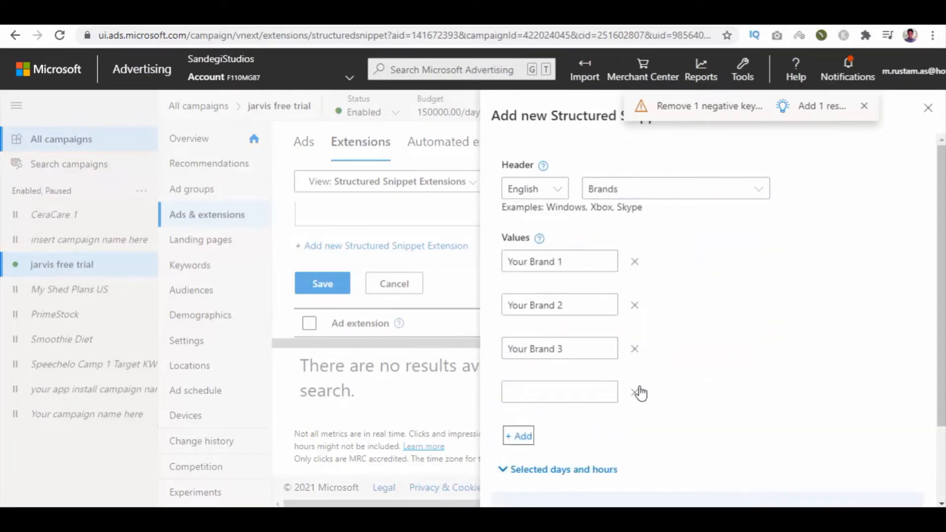
left_click(637, 391)
Expand the snippet's selected days and hours and review its date, schedule, display time and time zone options.
left_click(546, 384)
scroll(553, 352, "down", 4)
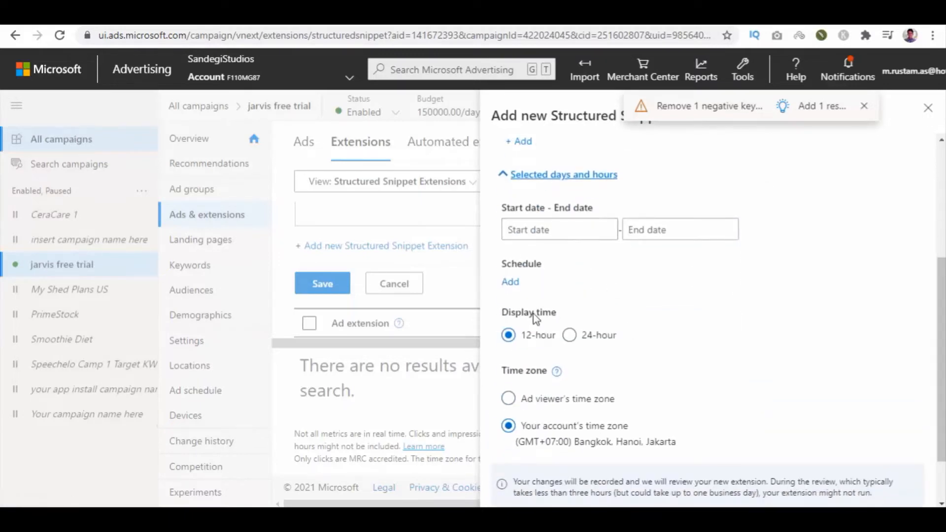
scroll(536, 319, "down", 2)
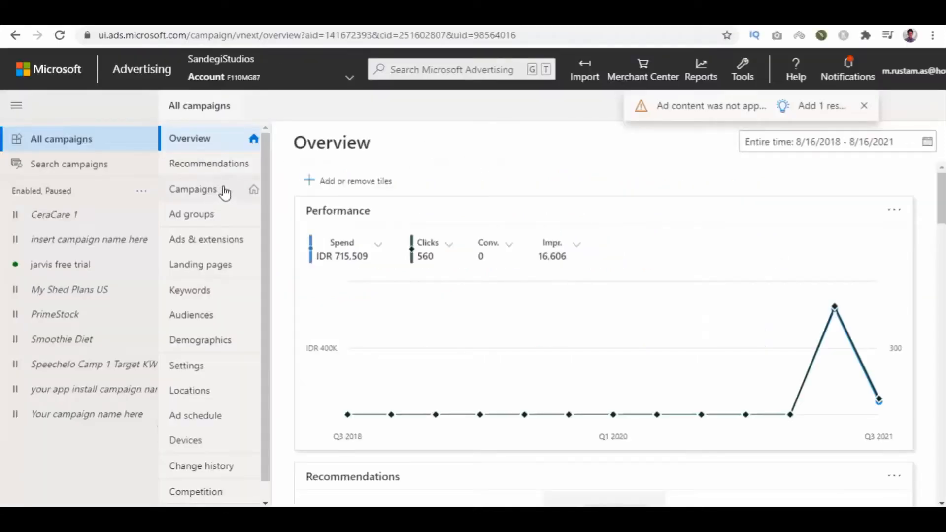
Open the ad extensions of the jarvis free trial campaign and start creating an extension.
left_click(223, 191)
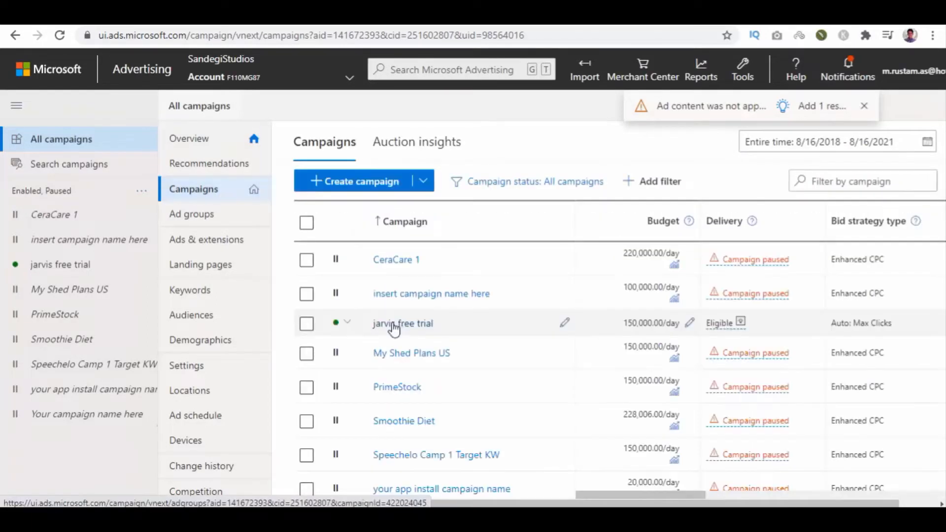
left_click(395, 326)
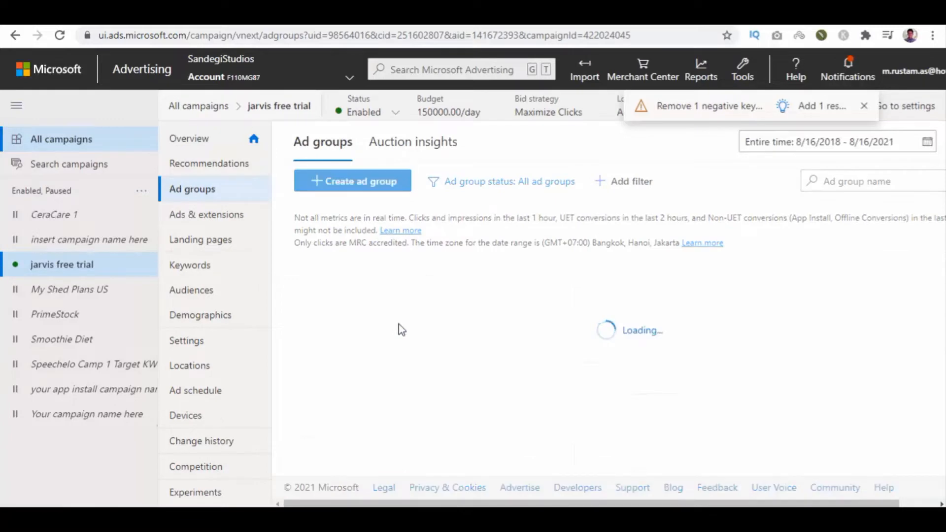
left_click(207, 215)
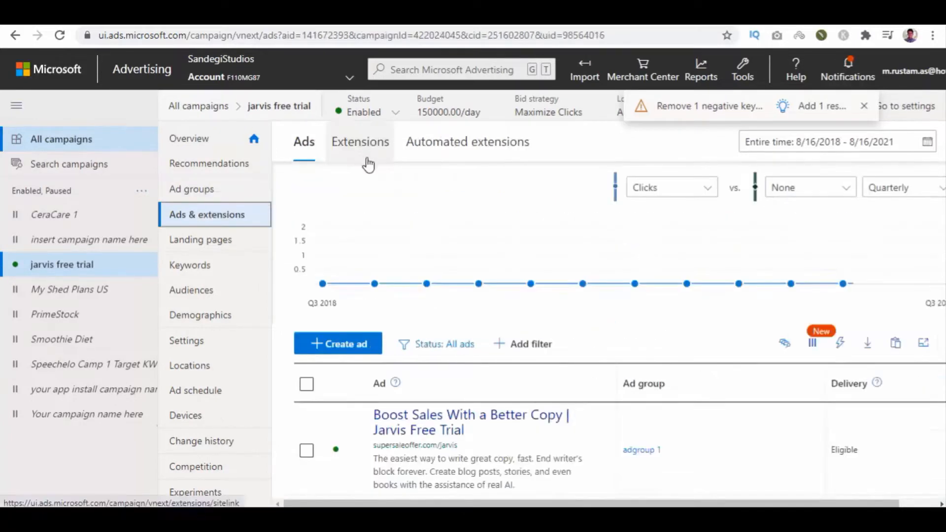
left_click(363, 147)
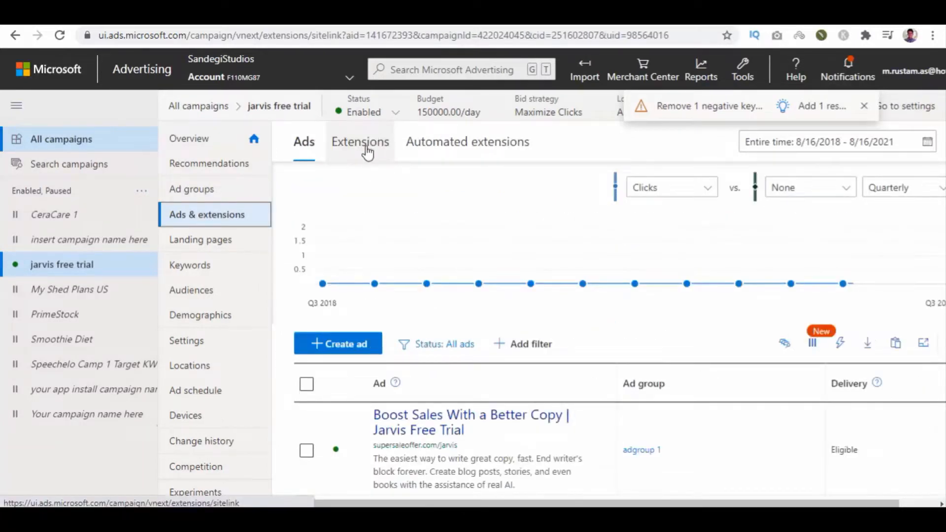
left_click(390, 220)
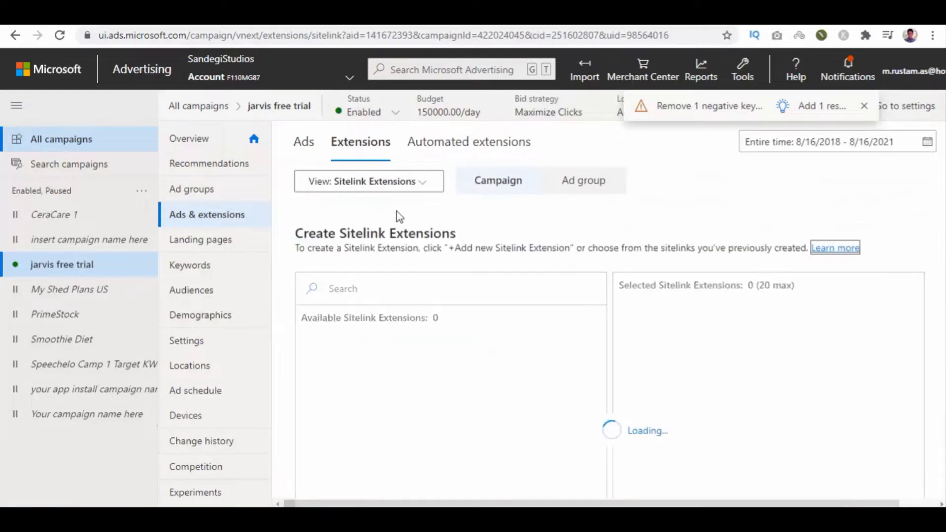
Switch the campaign's extension type to Callout Extensions and start adding a new callout extension.
left_click(394, 182)
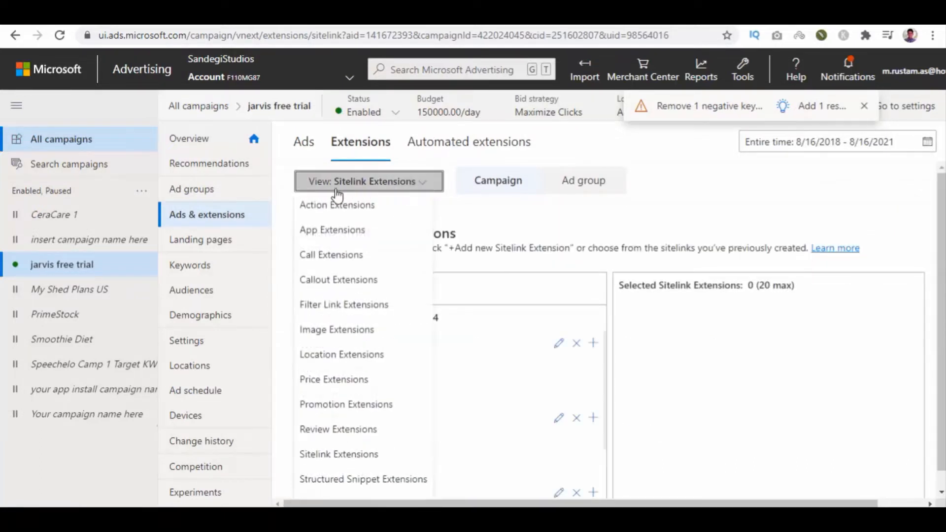
left_click(350, 279)
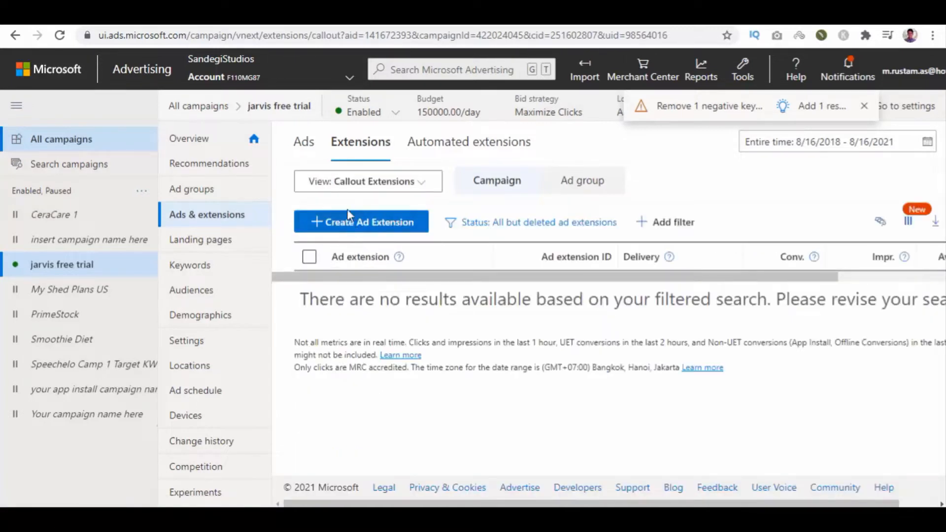
left_click(394, 220)
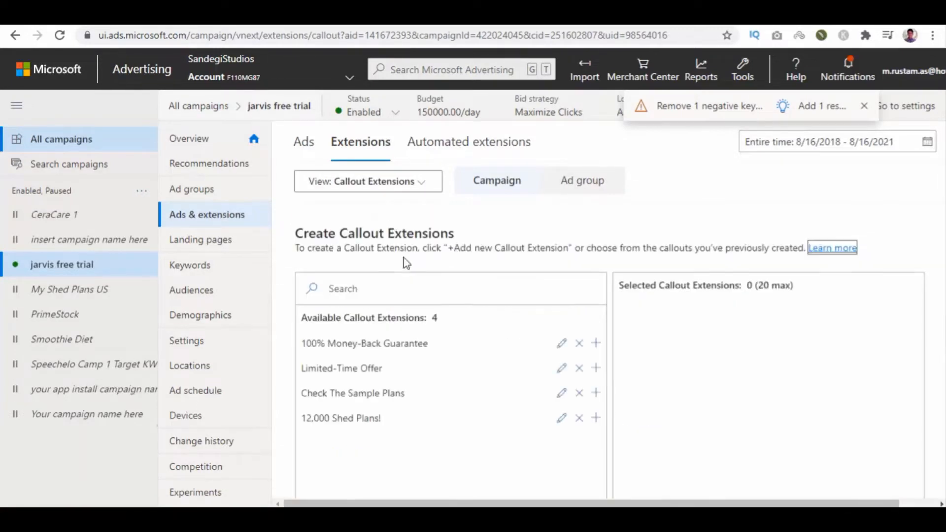
scroll(427, 248, "down", 4)
scroll(427, 248, "down", 2)
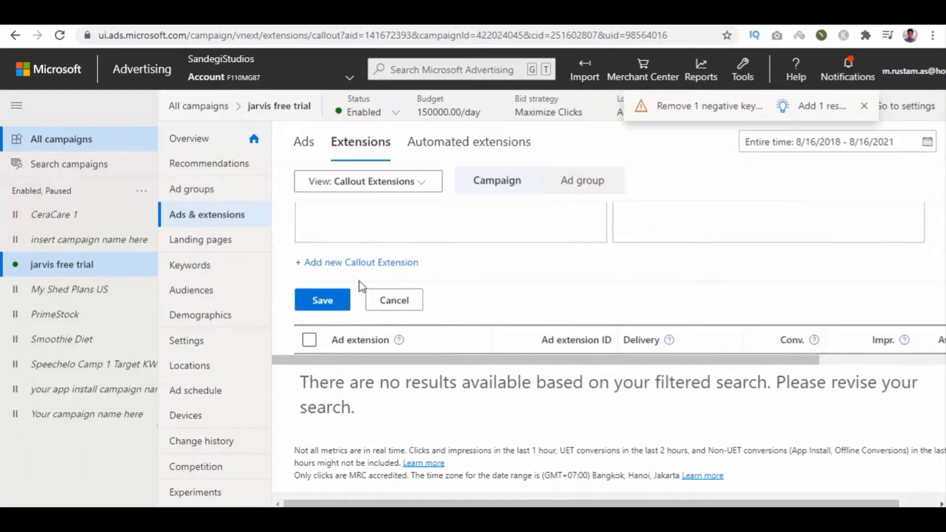
left_click(379, 263)
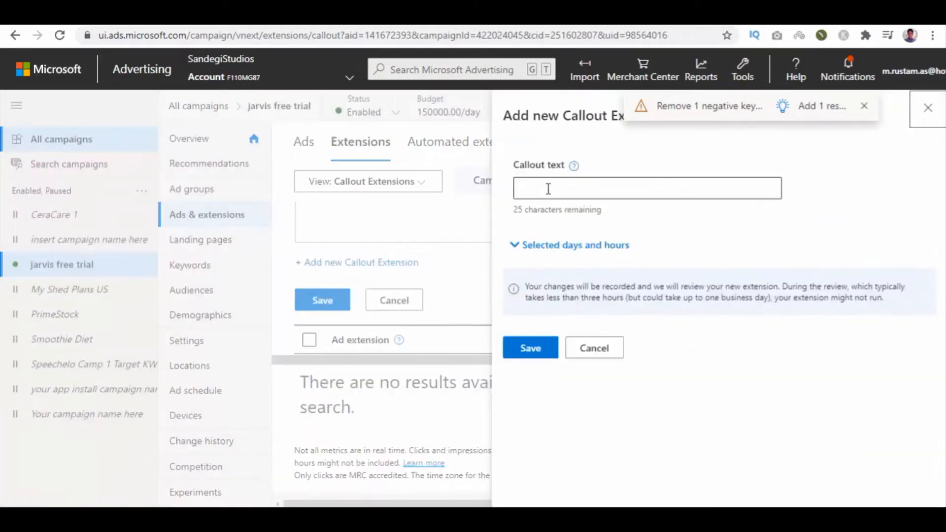
Set the callout text to "Order Now!" and save the new callout extension.
left_click(575, 246)
left_click(570, 248)
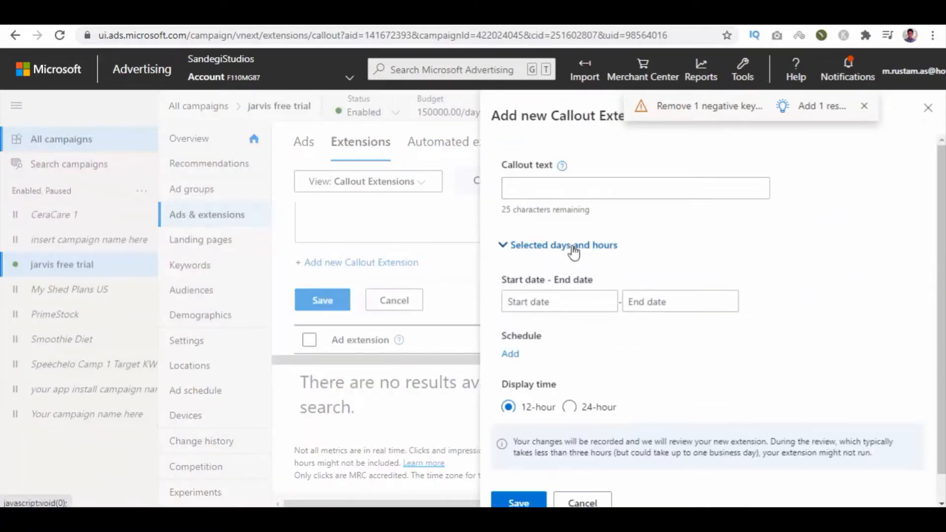
left_click(562, 190)
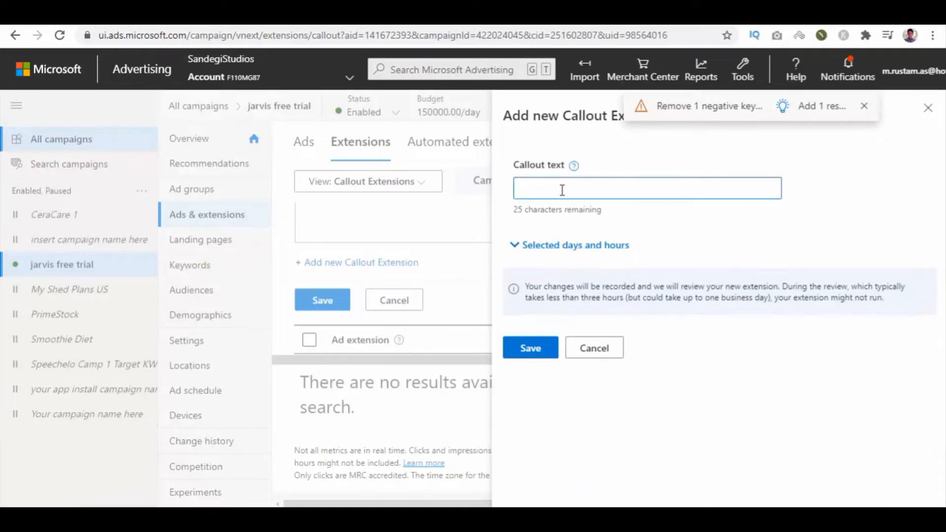
type("Order Now!")
left_click(574, 167)
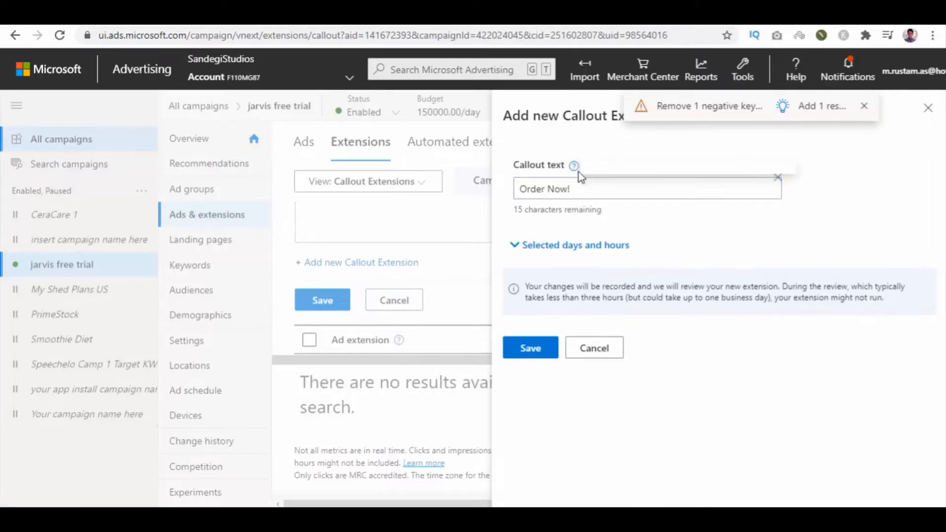
left_click(540, 349)
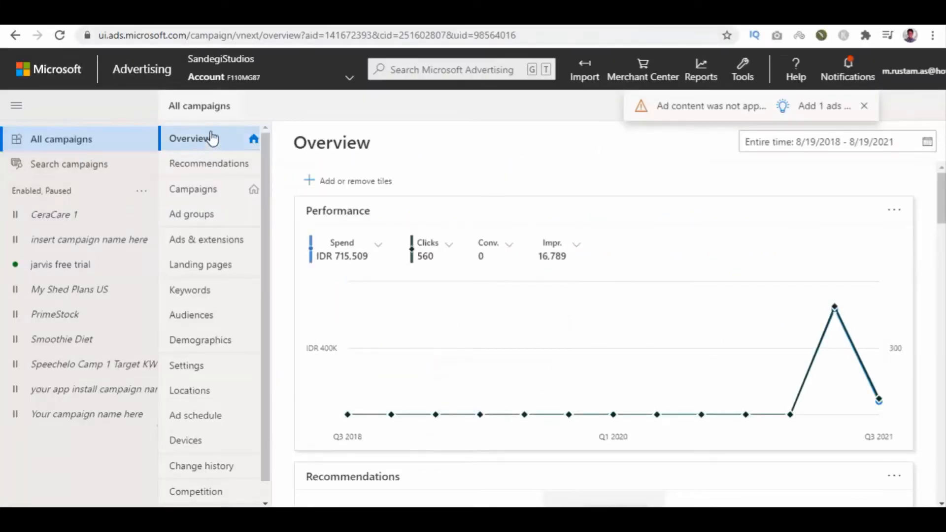
Open the ads of the jarvis free trial campaign and look through the list.
left_click(226, 197)
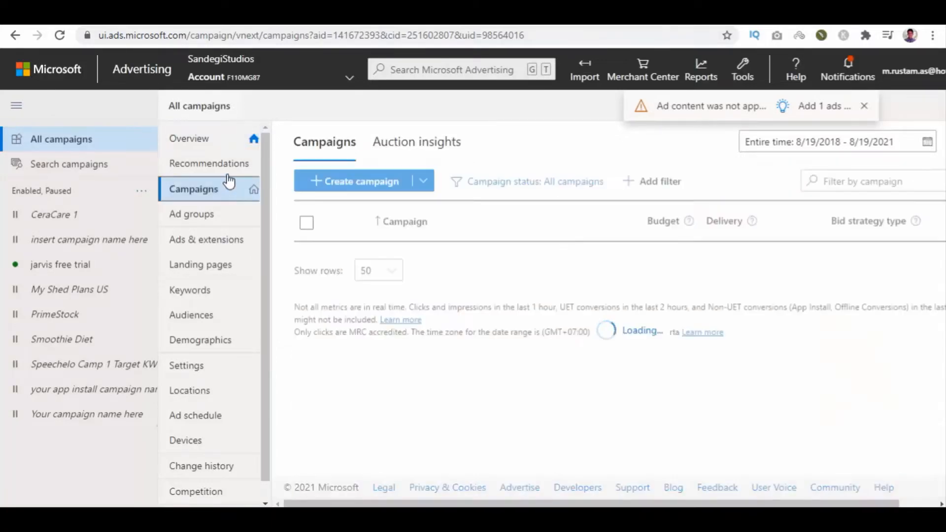
left_click(222, 223)
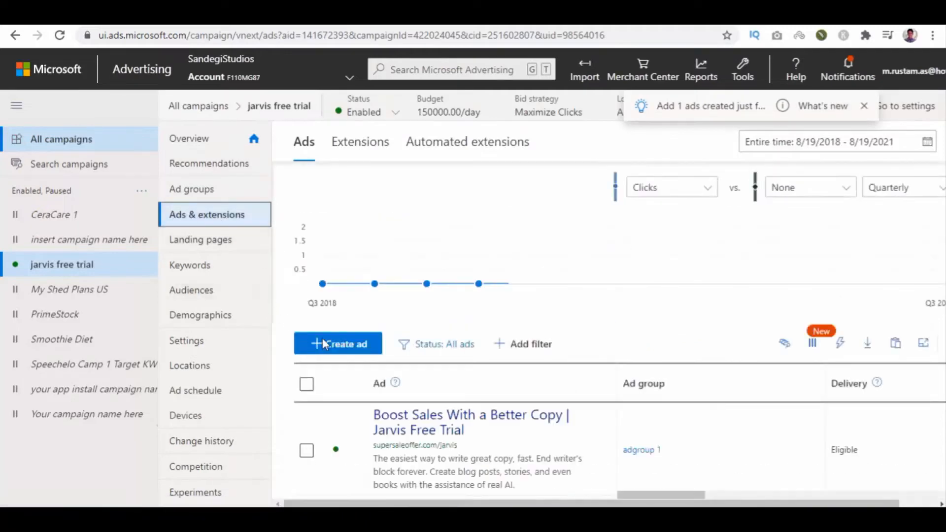
scroll(410, 349, "down", 10)
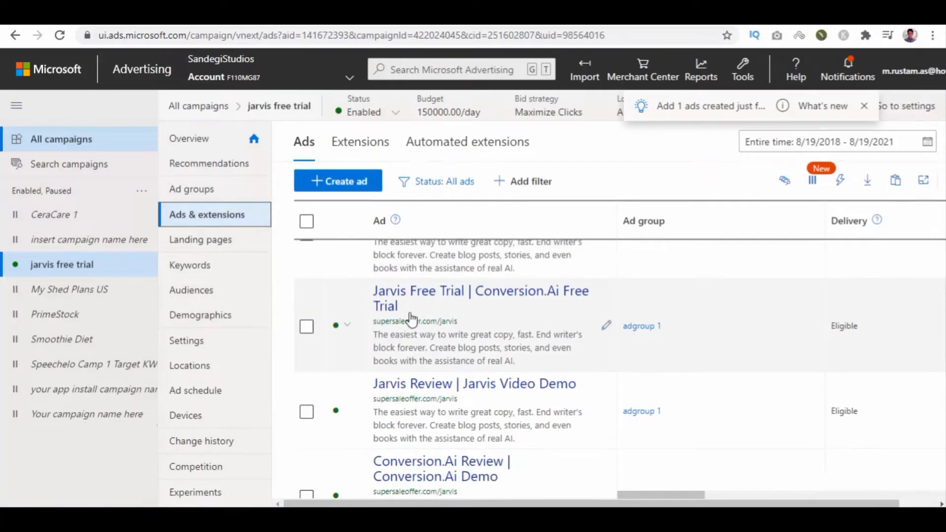
In the campaign's ad schedule settings, set bid adjustments to increase by 50% on Sunday and Monday and decrease by 50% on Friday.
left_click(219, 341)
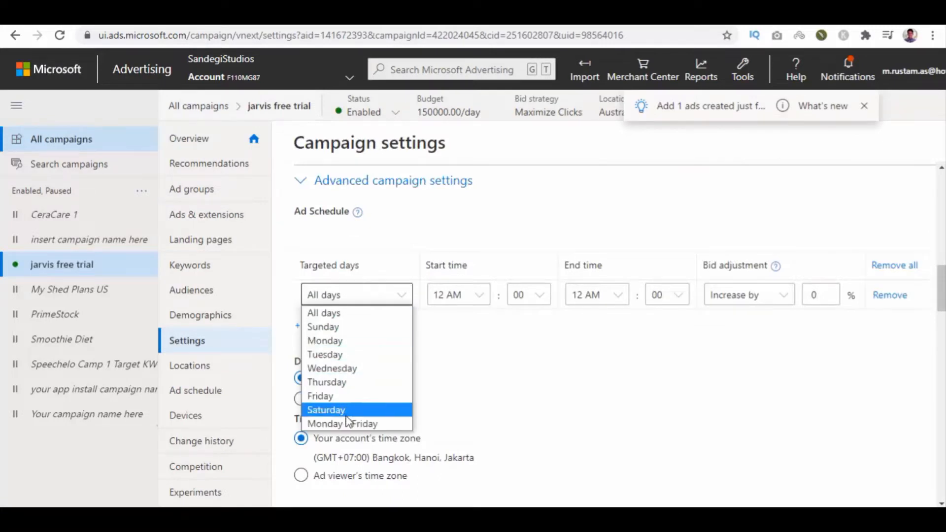
left_click(470, 315)
left_click(482, 295)
left_click(481, 301)
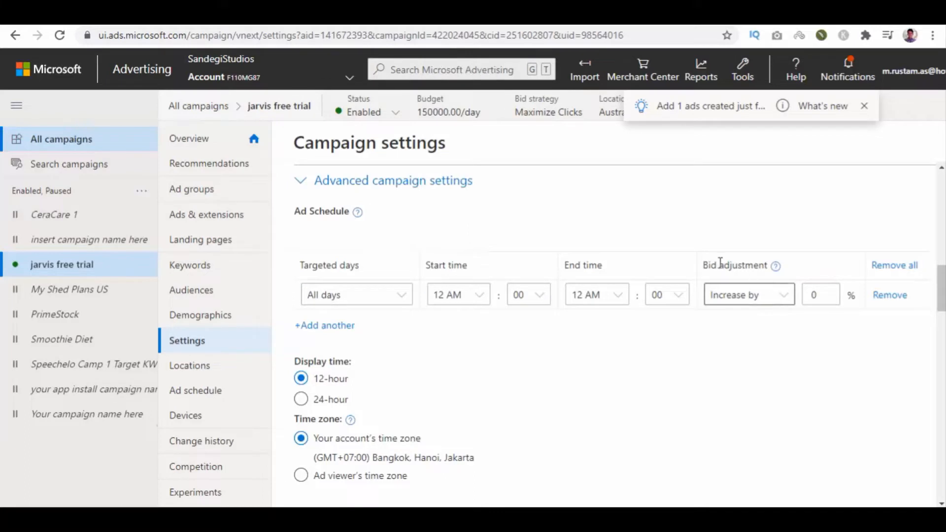
left_click(325, 326)
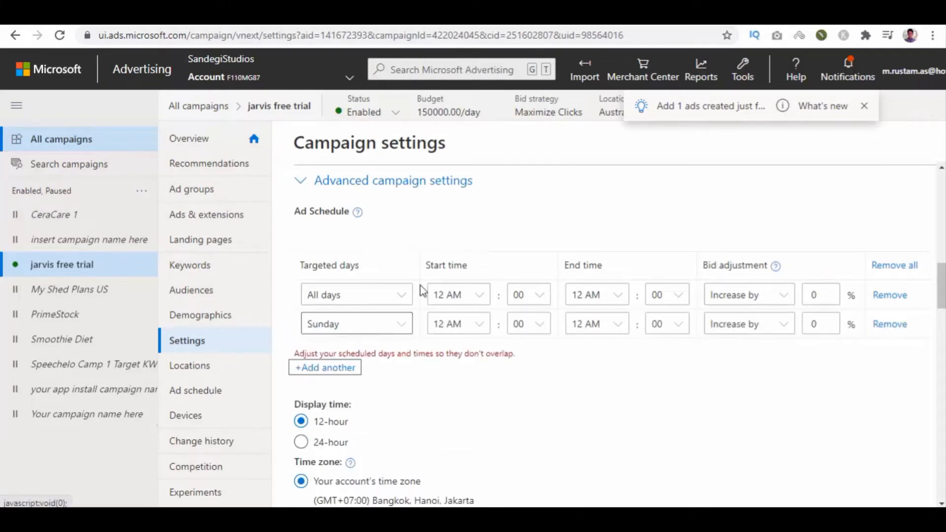
left_click(348, 292)
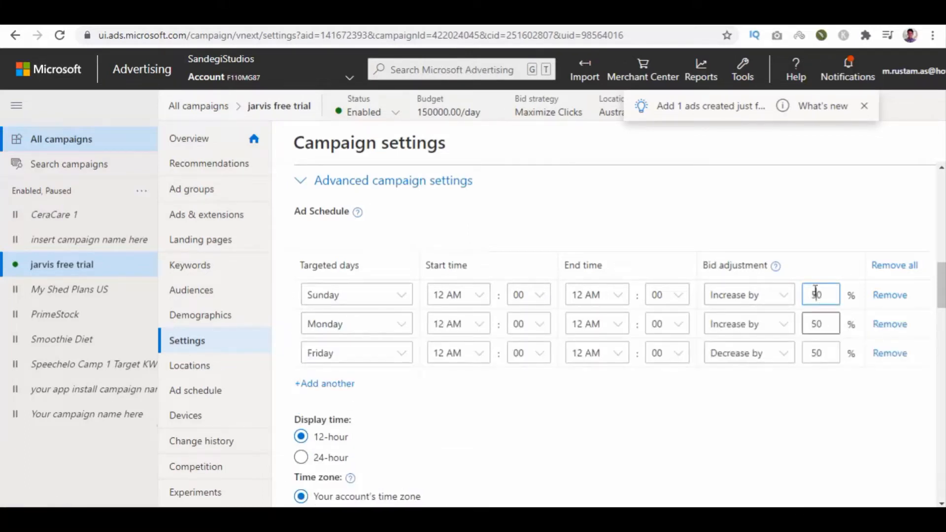
Review the remaining campaign settings, including time zone, exclusions, tracking options and campaign targets.
scroll(828, 419, "down", 8)
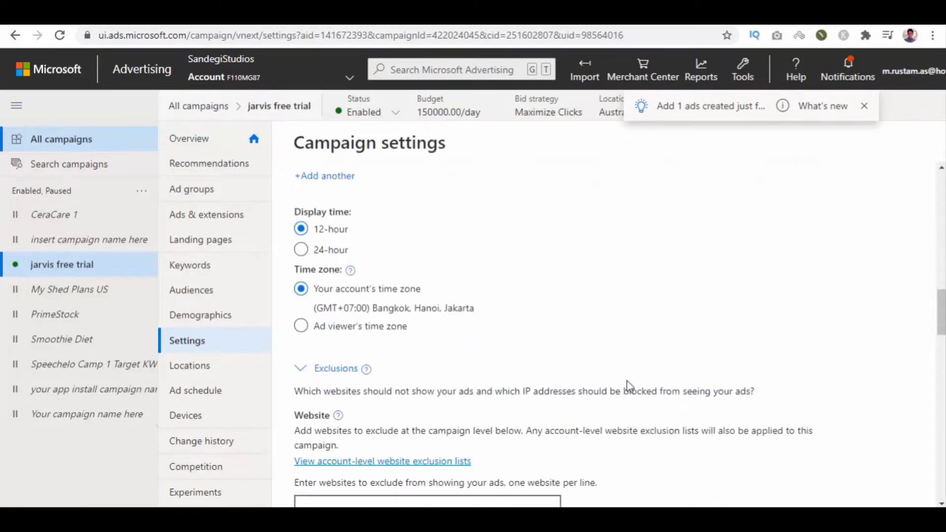
scroll(569, 367, "down", 13)
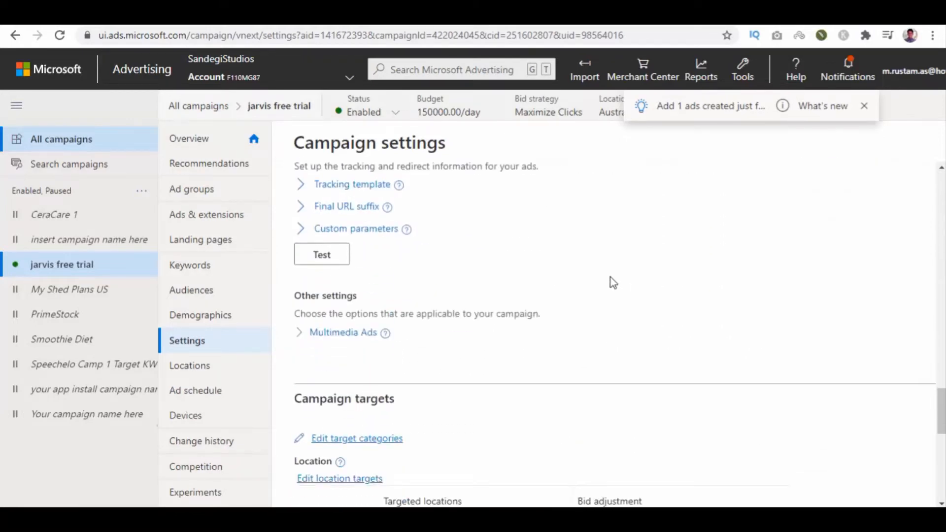
scroll(611, 271, "down", 9)
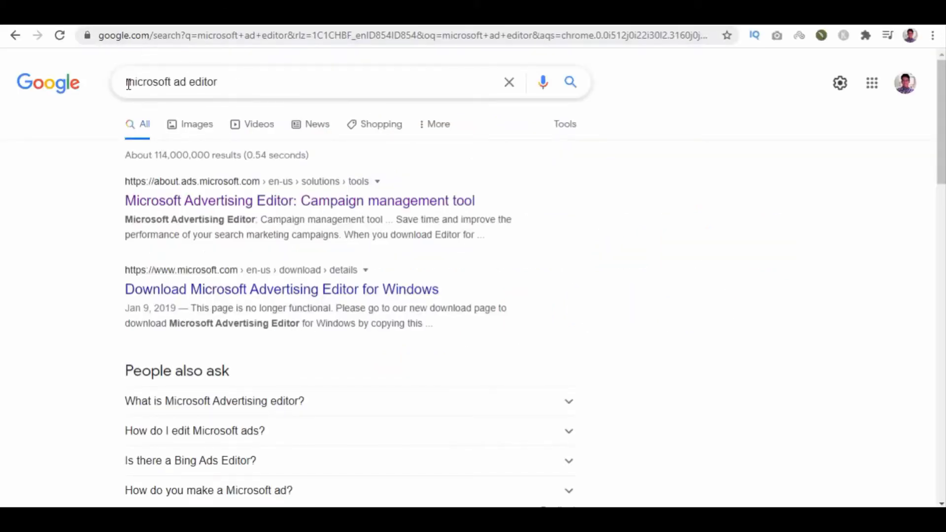
Open the Microsoft Advertising Editor page from the search results, review its features and download the Windows version.
left_click(348, 197)
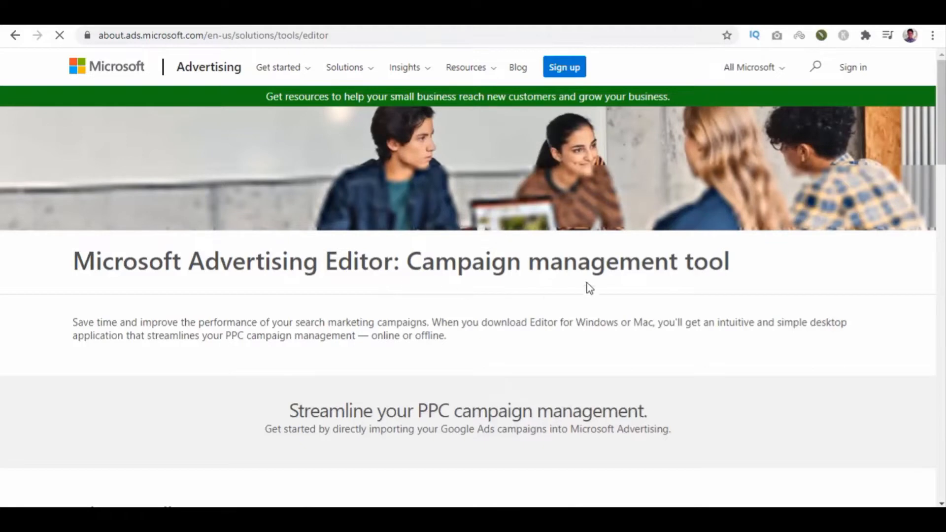
scroll(608, 268, "down", 4)
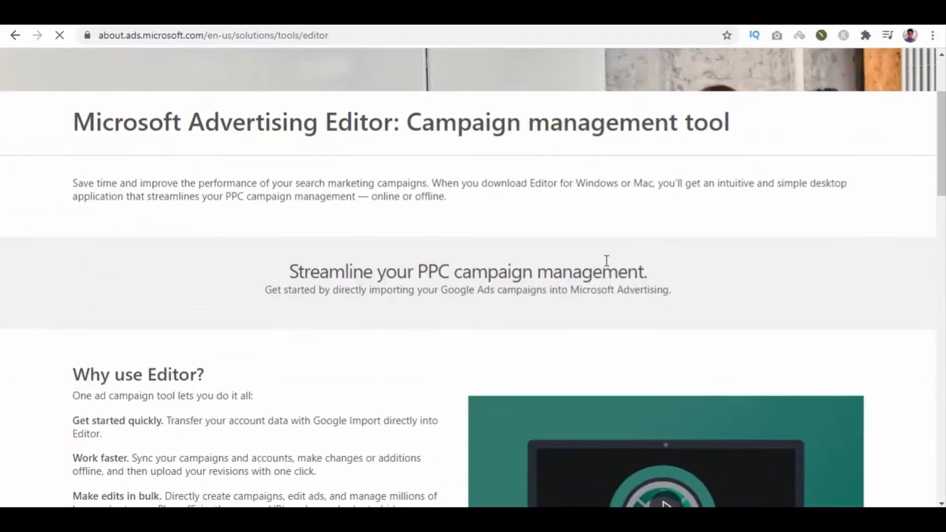
scroll(302, 184, "down", 3)
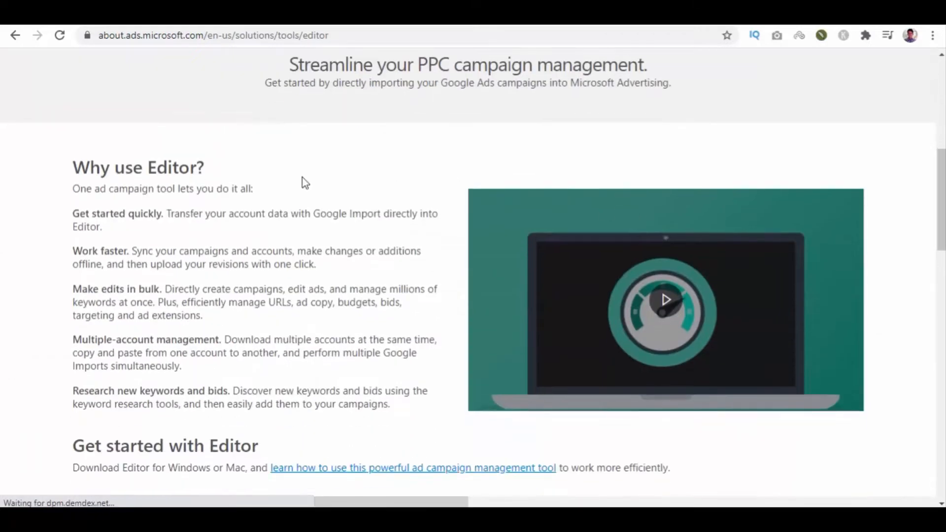
scroll(169, 163, "down", 1)
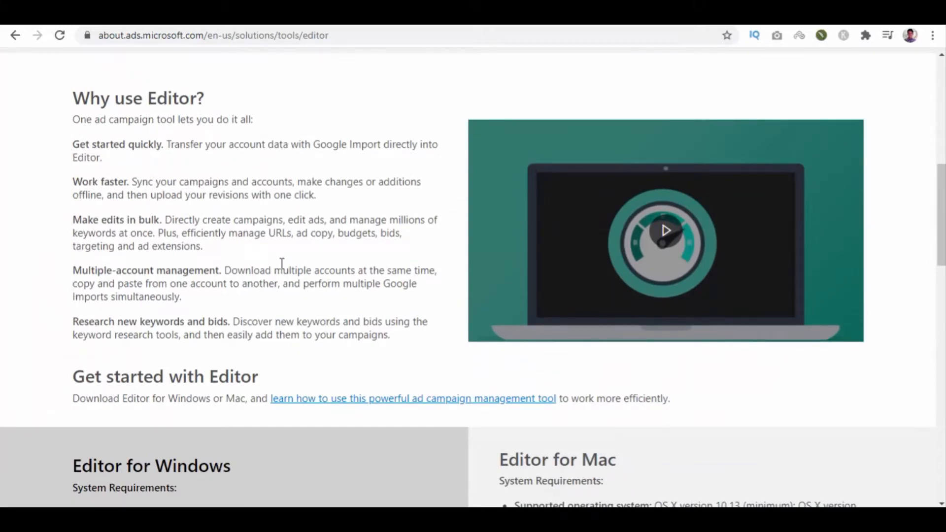
scroll(353, 268, "down", 7)
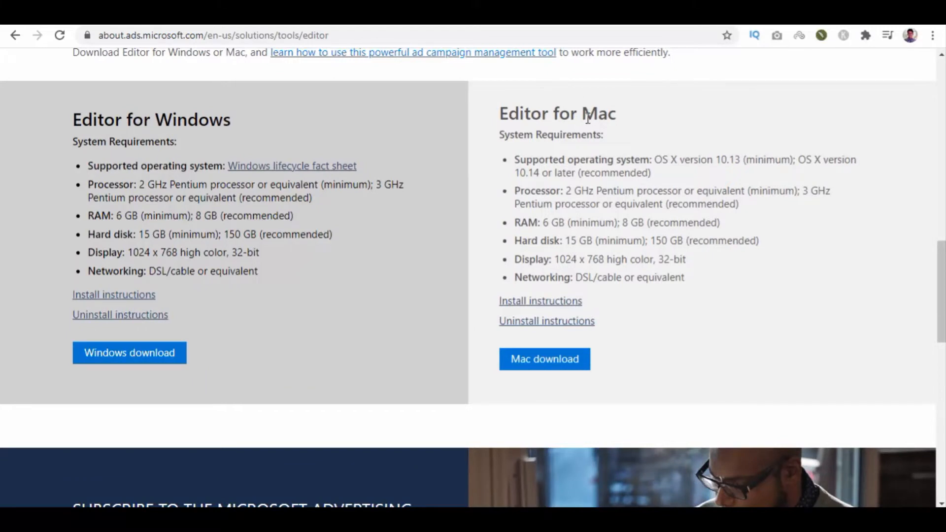
left_click(143, 359)
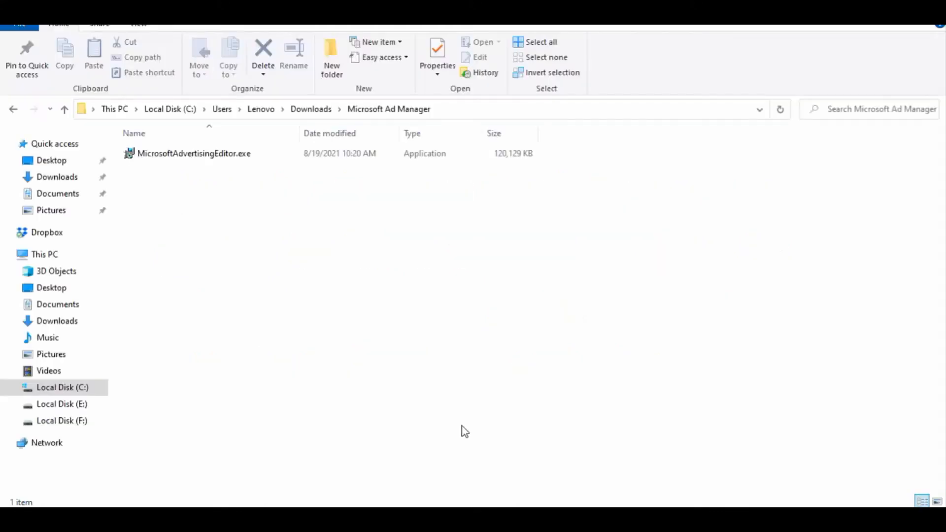
Run the downloaded MicrosoftAdvertisingEditor.exe, agree to the license terms and install Microsoft Advertising Editor.
double_click(222, 155)
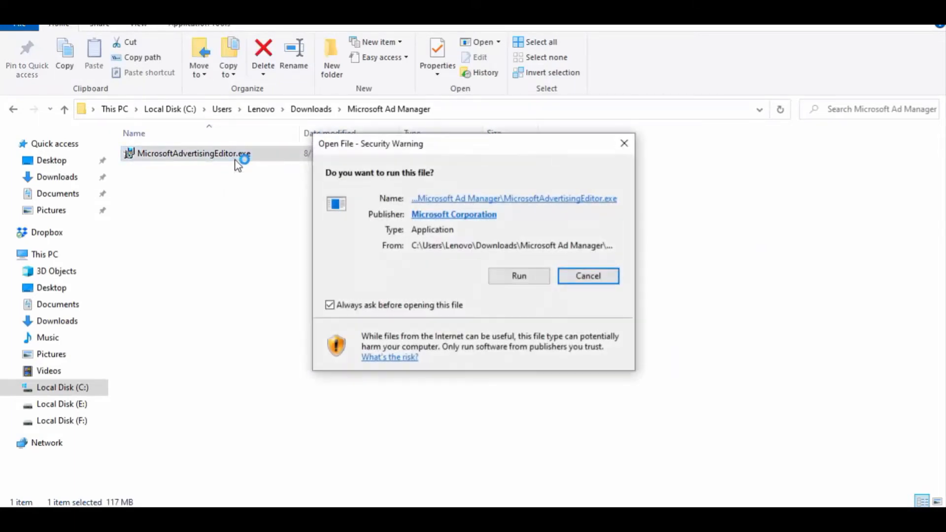
left_click(514, 277)
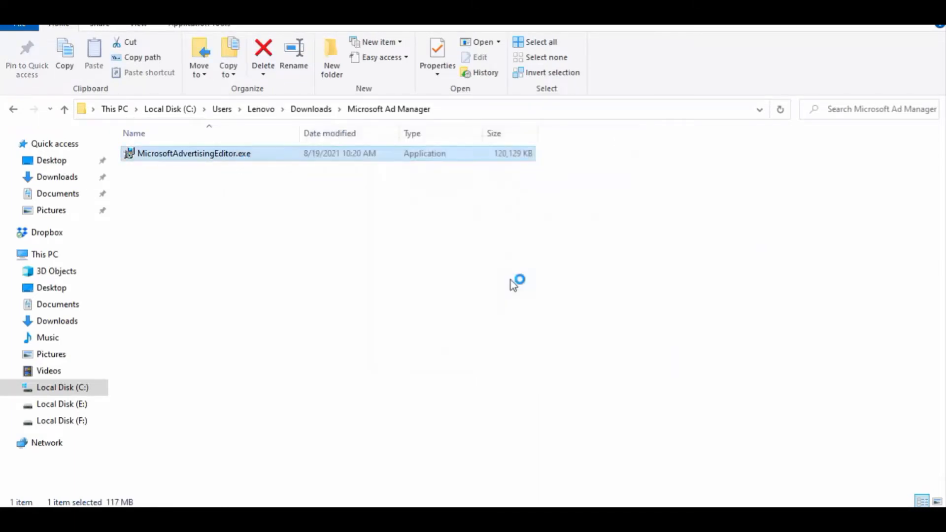
left_click(321, 333)
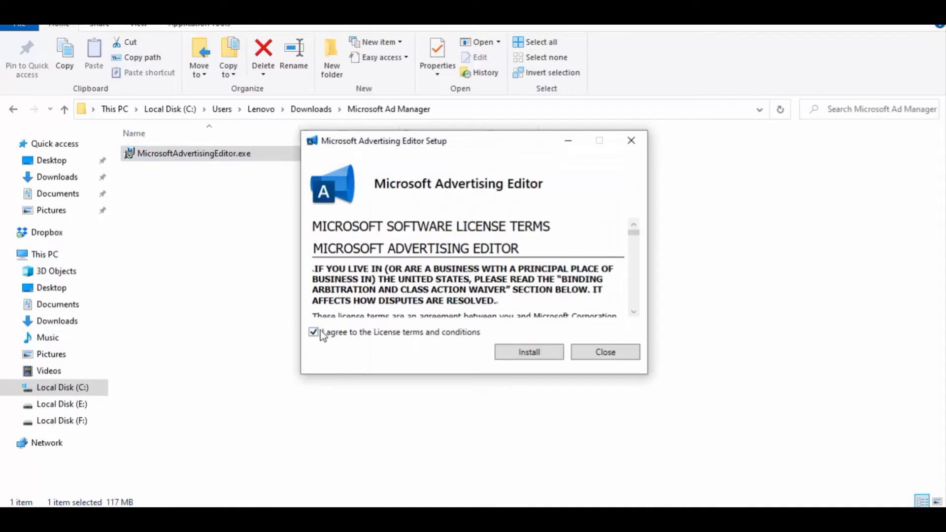
left_click(553, 357)
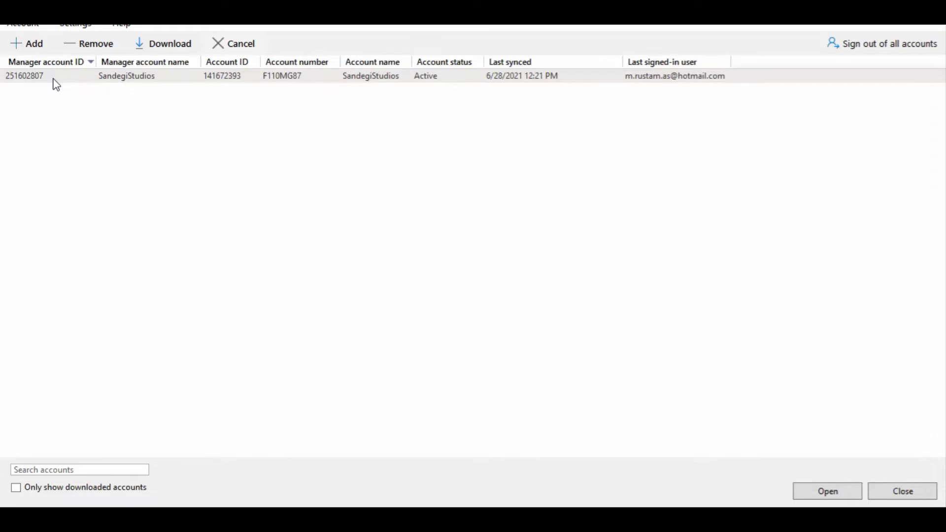
In Microsoft Advertising Editor, sign in to add the SandegiStudios account, select it for download and open it.
left_click(30, 44)
left_click(396, 203)
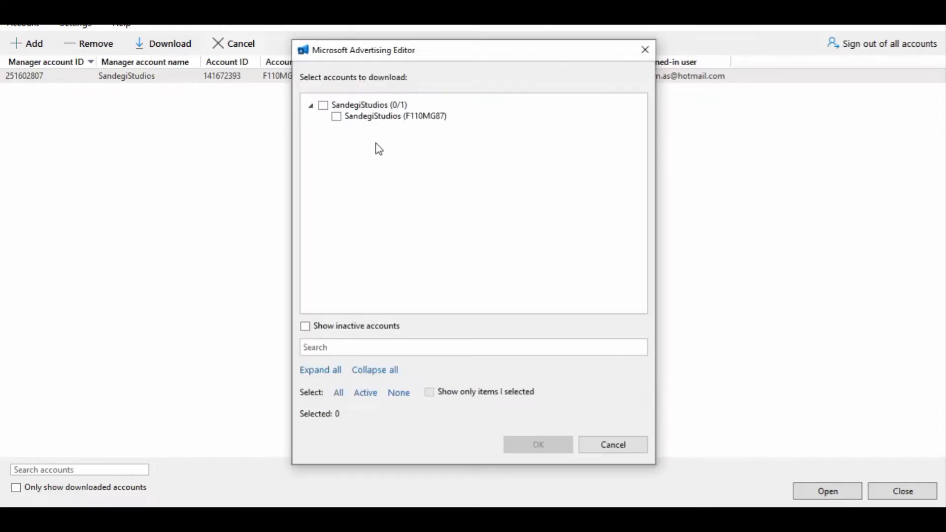
left_click(323, 105)
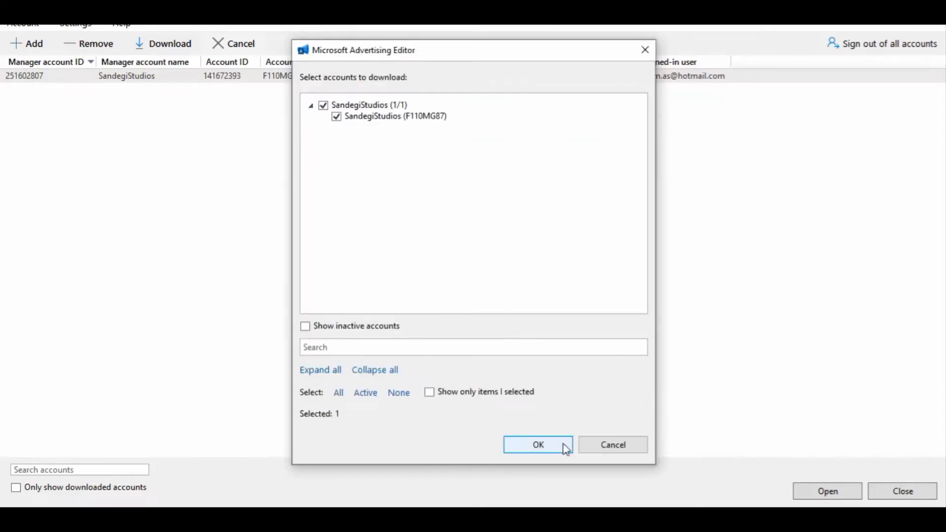
left_click(553, 445)
left_click(832, 491)
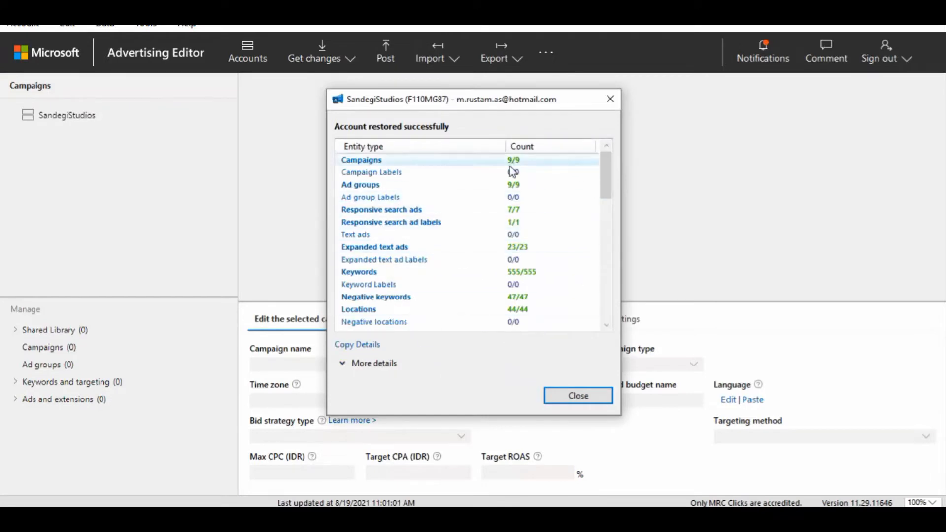
Review the summary of restored account items, close it and look through the columns of the campaign list.
scroll(526, 245, "down", 2)
scroll(517, 239, "down", 10)
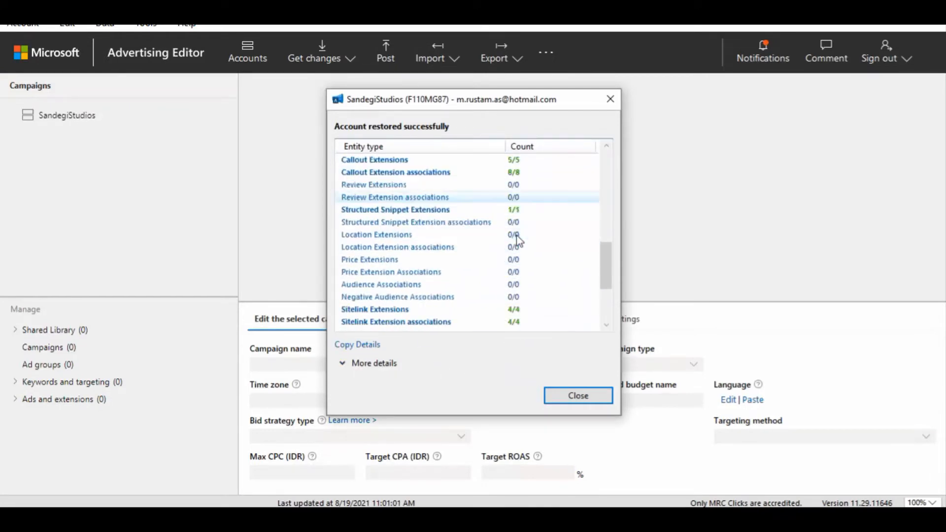
left_click(573, 395)
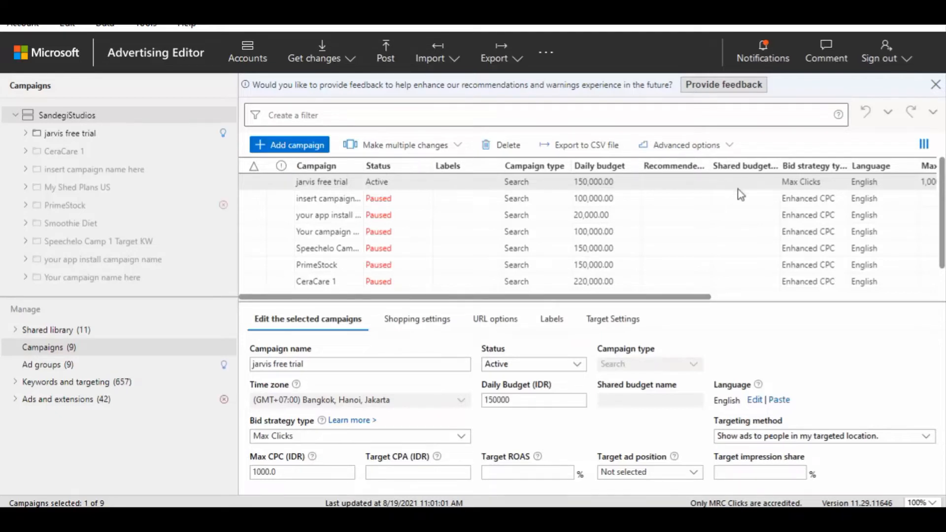
left_click(744, 297)
left_click_drag(744, 298, 517, 297)
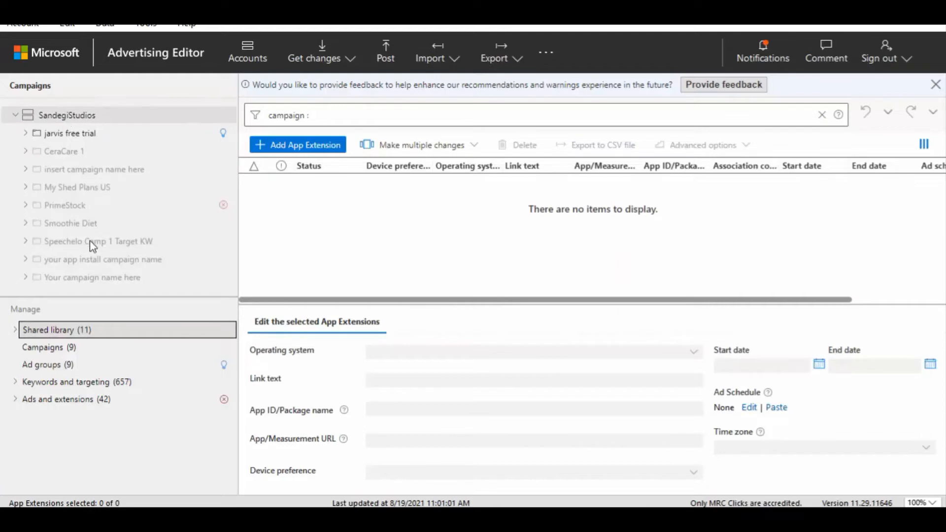
Expand the jarvis free trial campaign and open its expanded text ads under ads and extensions.
left_click(60, 134)
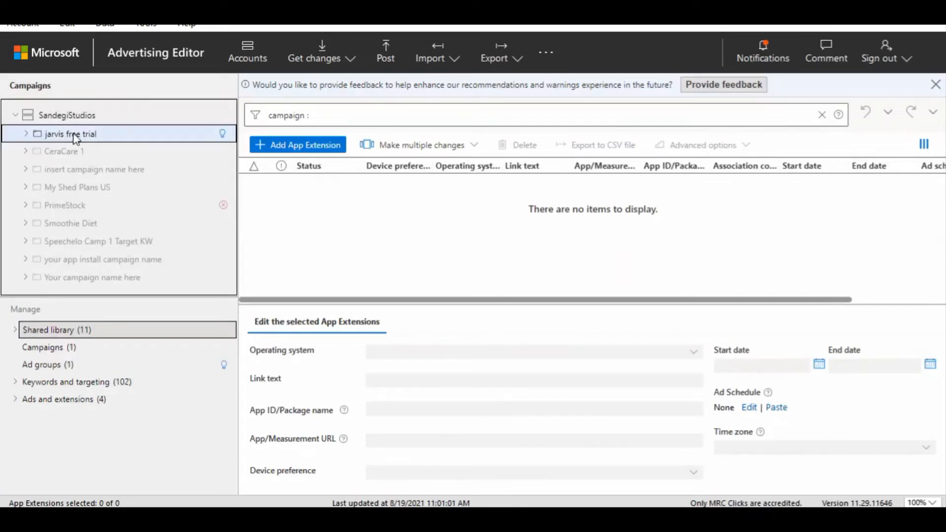
double_click(75, 135)
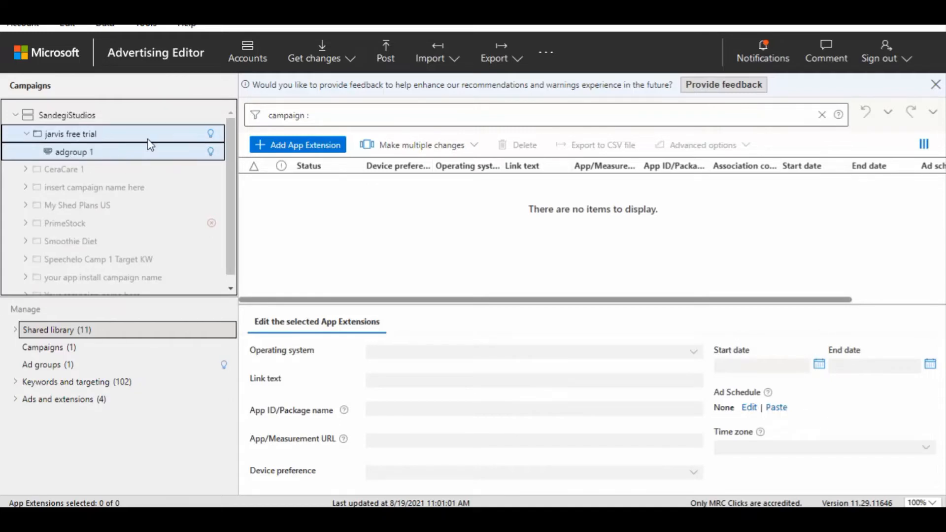
left_click(58, 399)
left_click(49, 435)
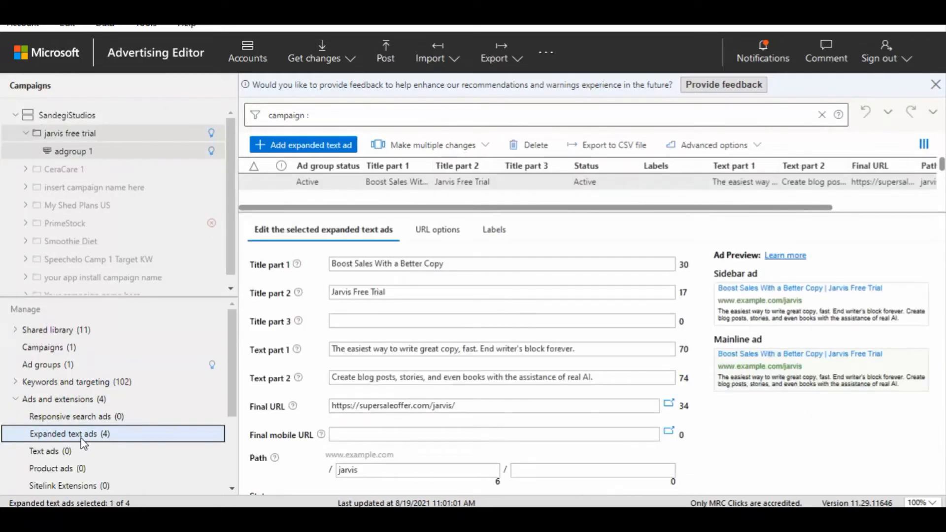
Set title part 2 of the "Boost Sales With a Better Copy" expanded text ad to "Get Jarvis Free Trial".
triple_click(401, 291)
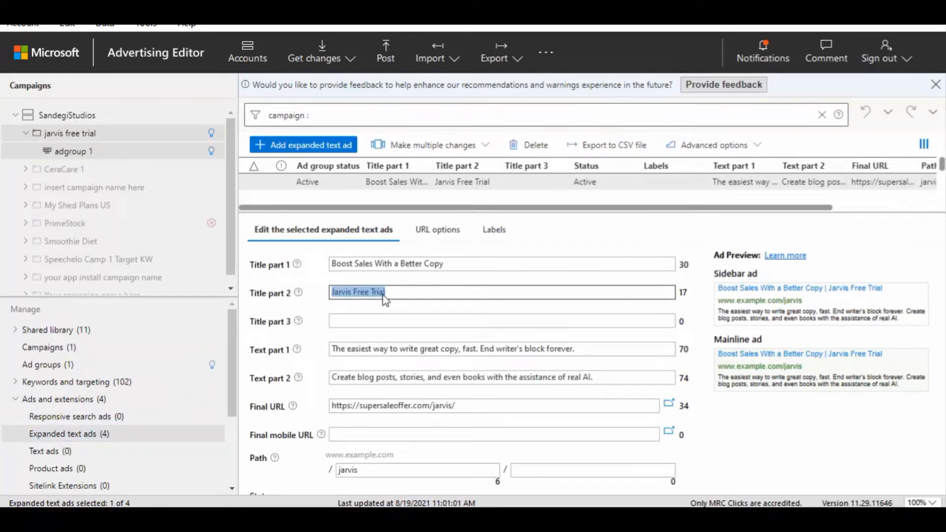
key("Home")
type("Get")
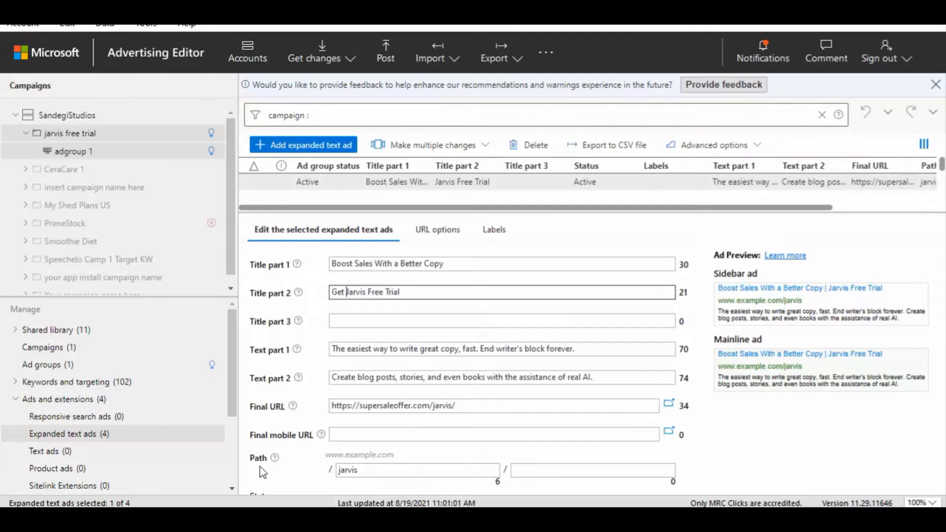
key("Return")
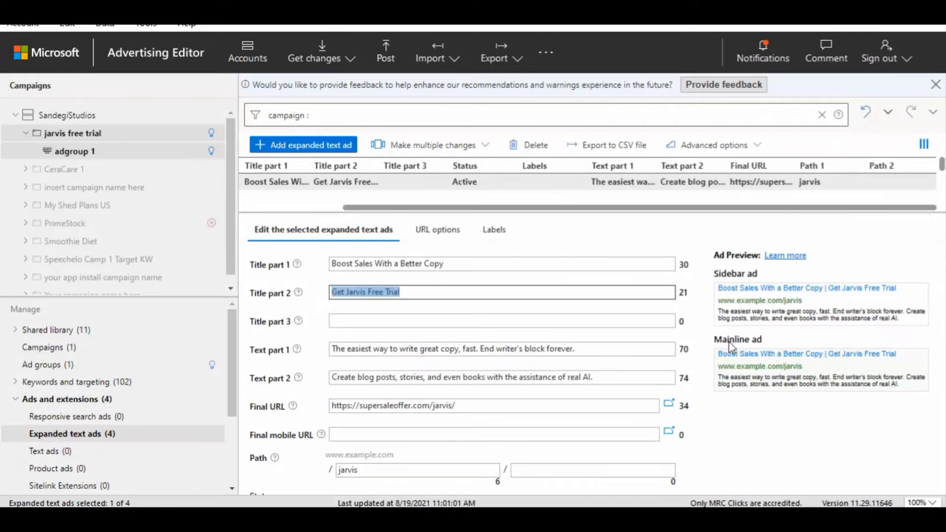
key("shift+Tab")
left_click_drag(370, 208, 234, 195)
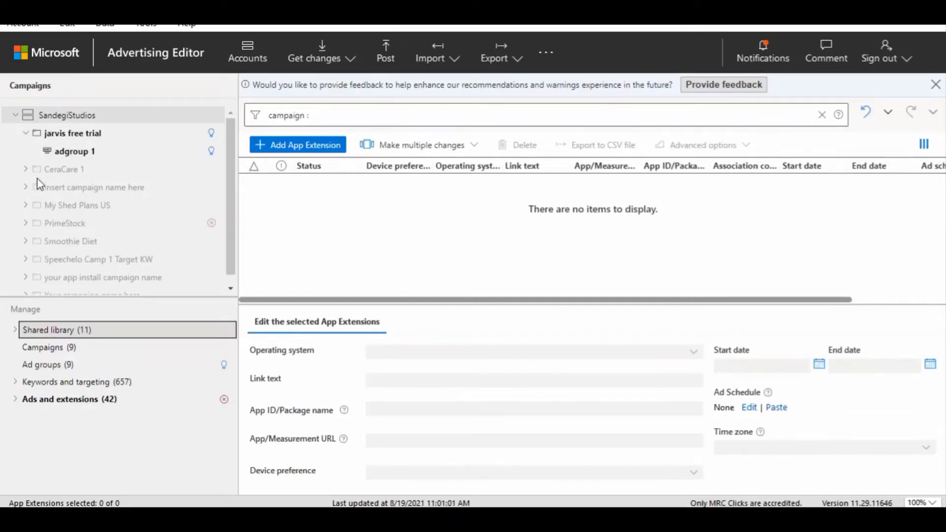
Delete the paused campaigns "CeraCare 1" and "insert campaign name here" from the campaign tree.
right_click(79, 172)
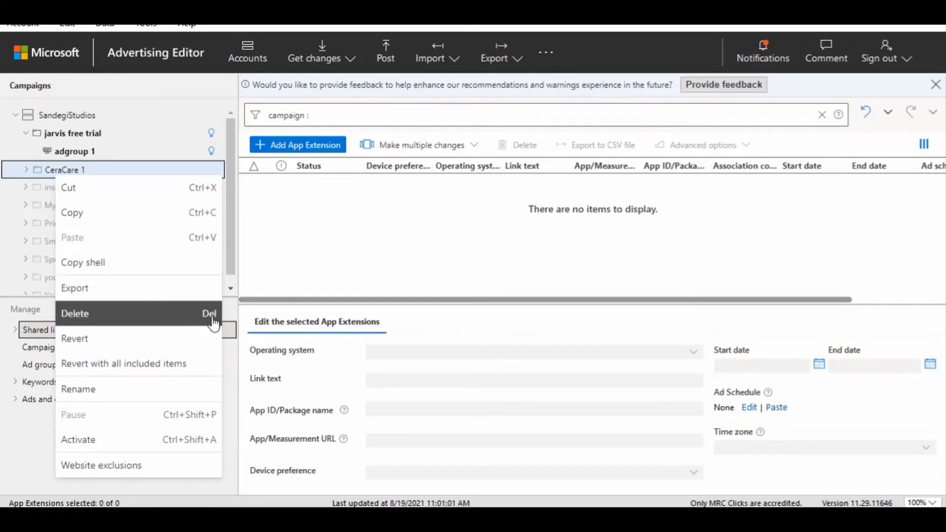
left_click(191, 326)
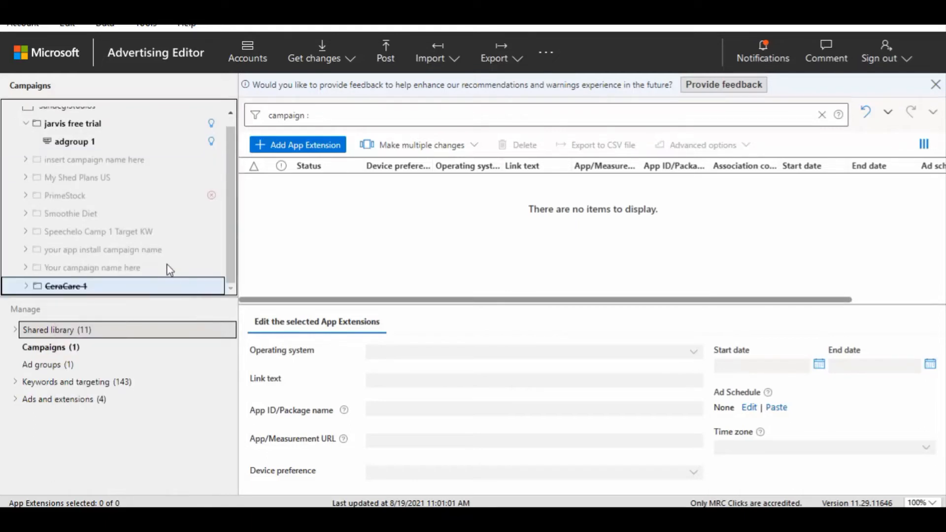
right_click(79, 292)
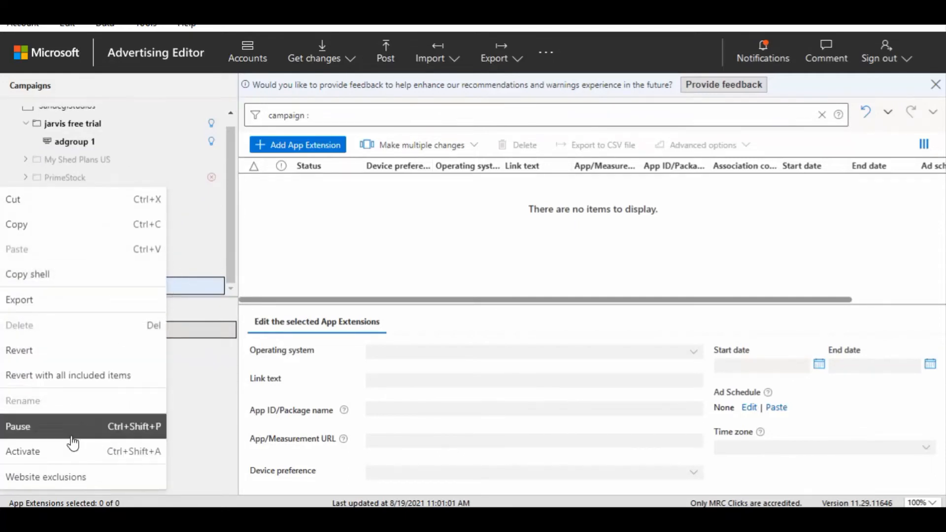
left_click(120, 236)
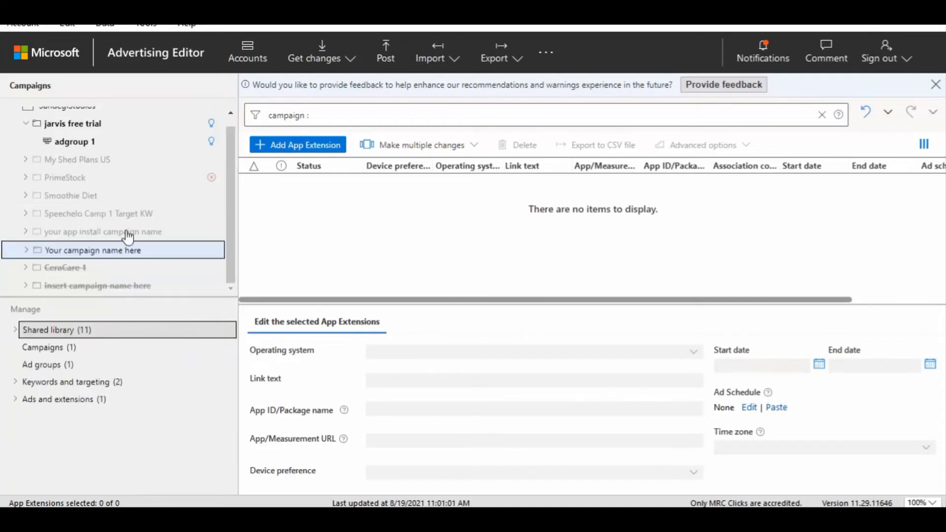
right_click(190, 241)
key("Escape")
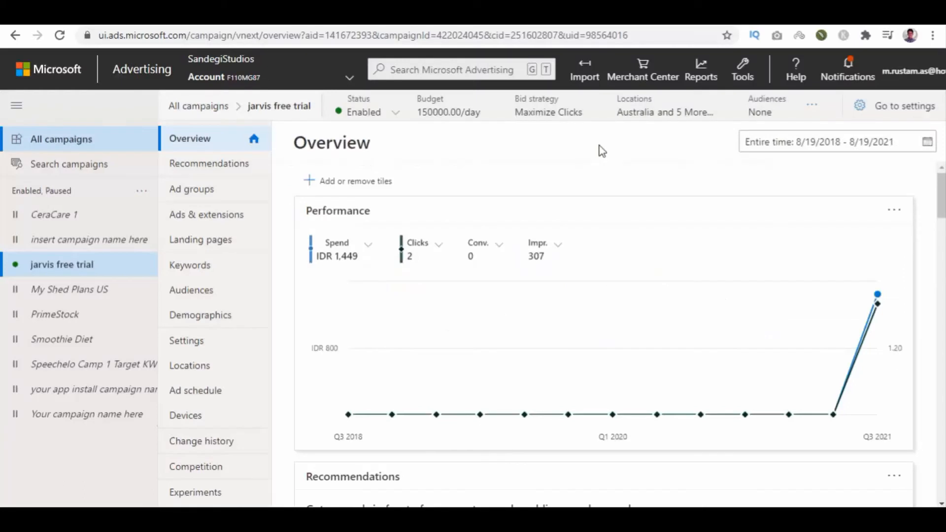
On the Microsoft Advertising website, begin an import from Google Ads and allow access to the Google account.
left_click(586, 78)
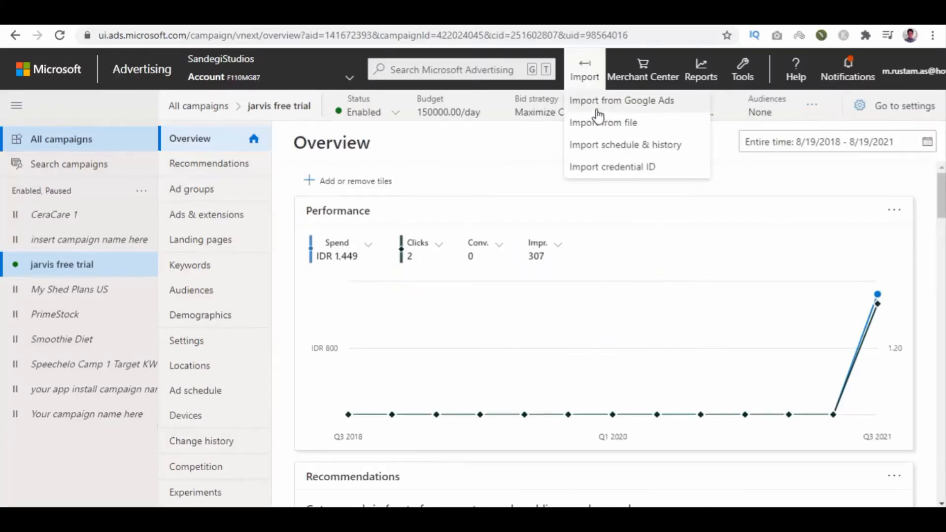
left_click(663, 102)
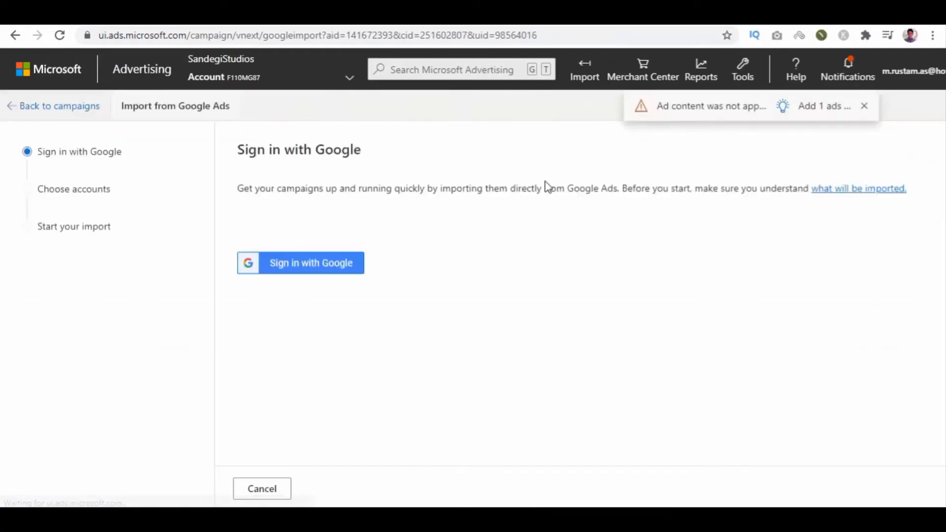
left_click(864, 105)
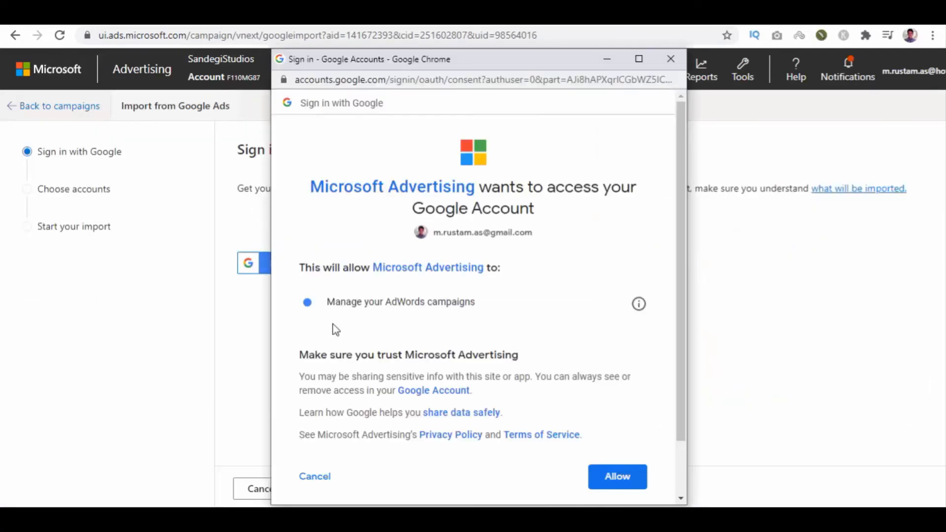
scroll(542, 367, "down", 2)
left_click(636, 413)
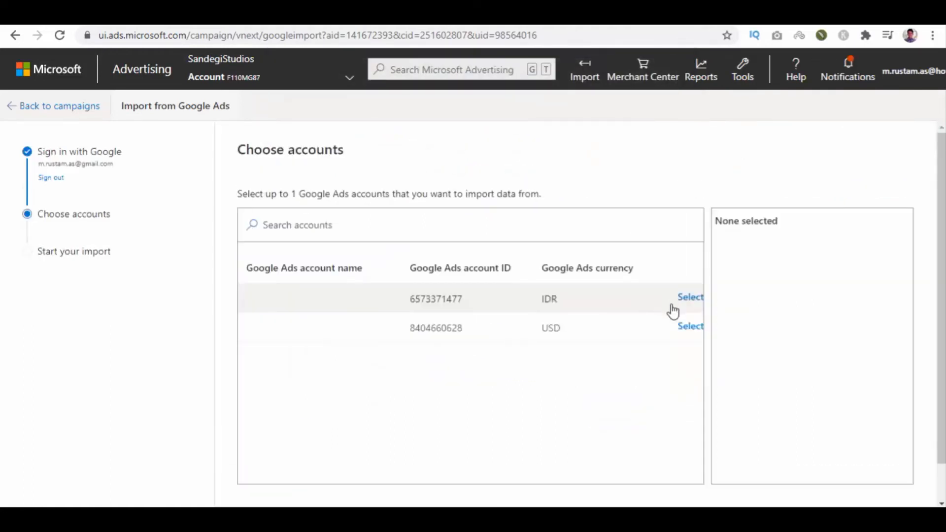
Choose the Google Ads account with IDR currency and start the import with the Auto schedule and no email notifications.
left_click(688, 298)
scroll(542, 369, "down", 2)
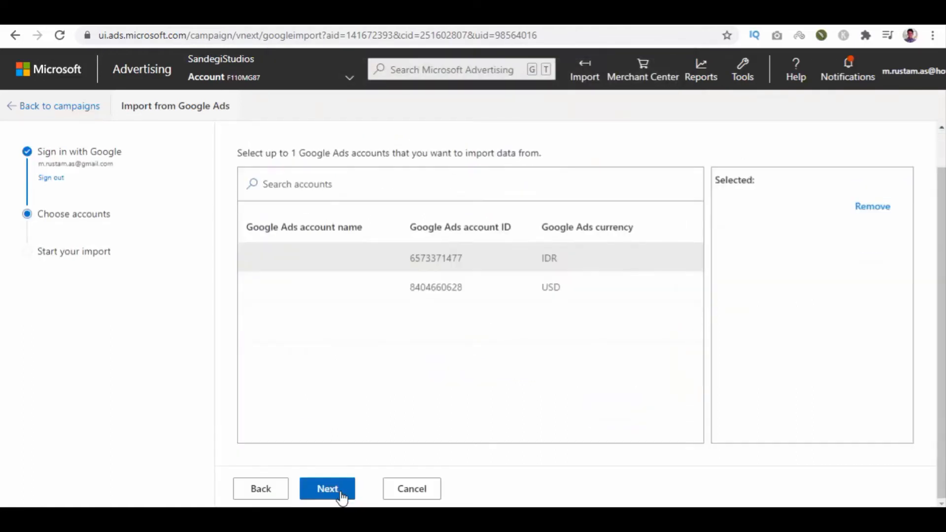
left_click(328, 490)
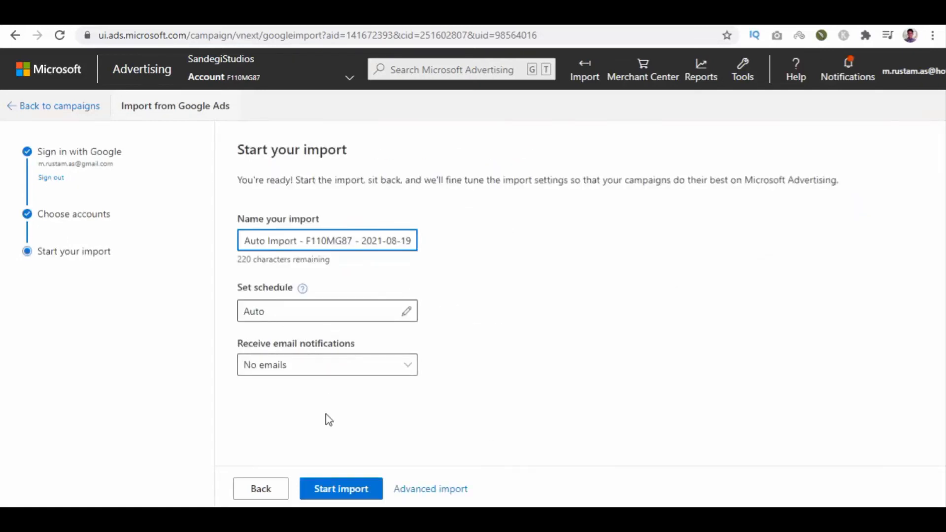
left_click(349, 492)
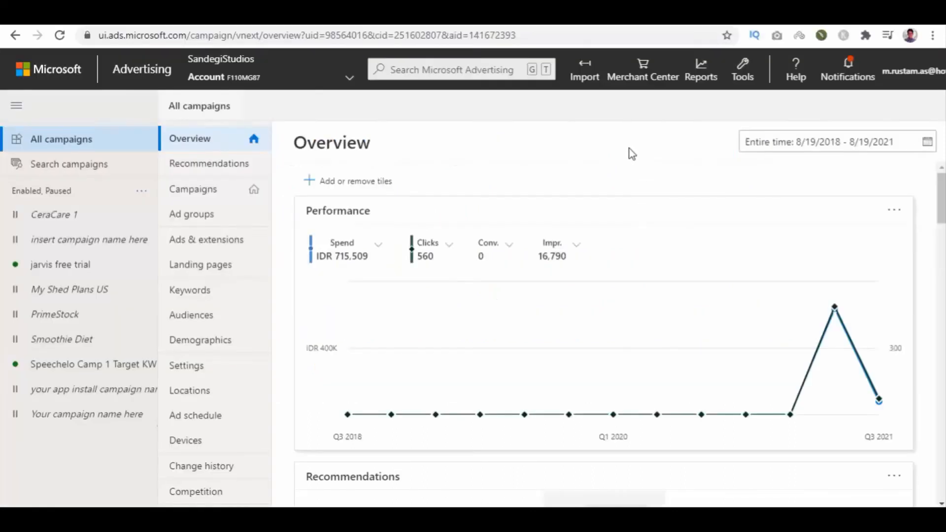
Open the creation page for an ad performance report.
left_click(716, 80)
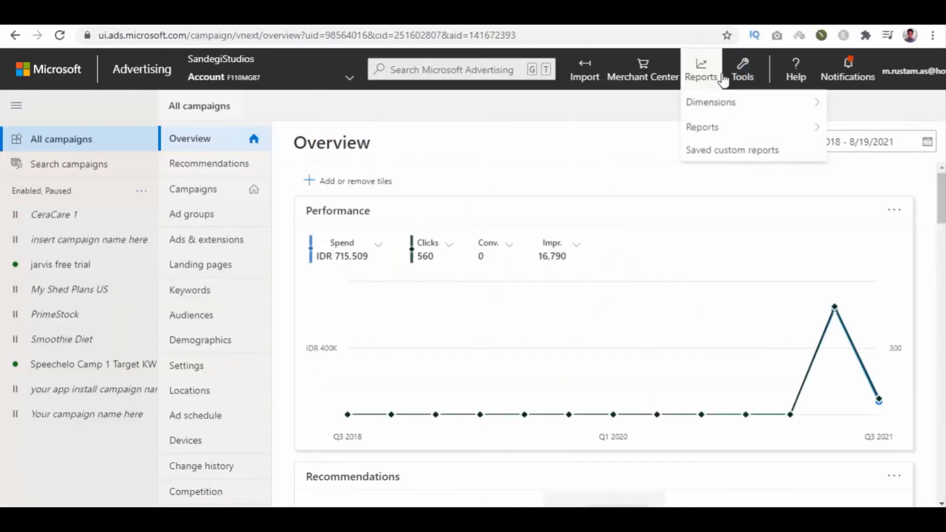
mouse_move(714, 131)
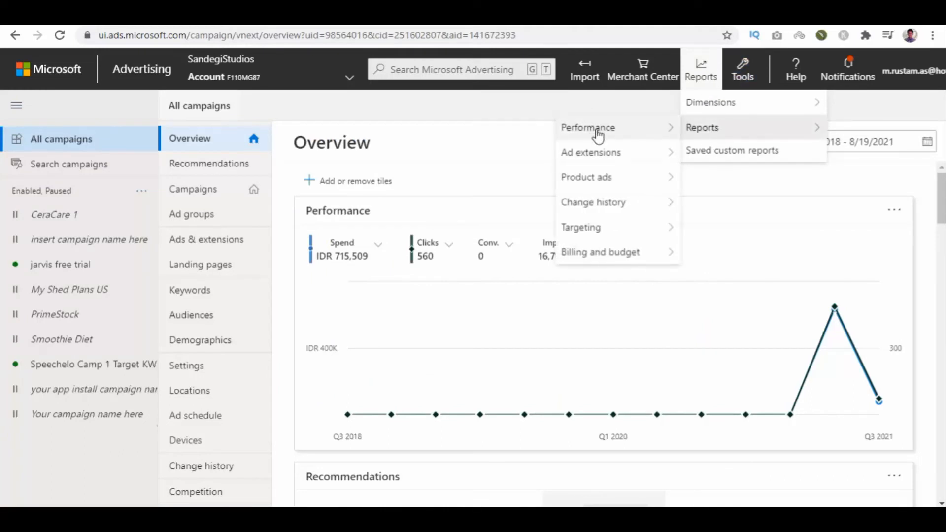
mouse_move(597, 131)
left_click(427, 194)
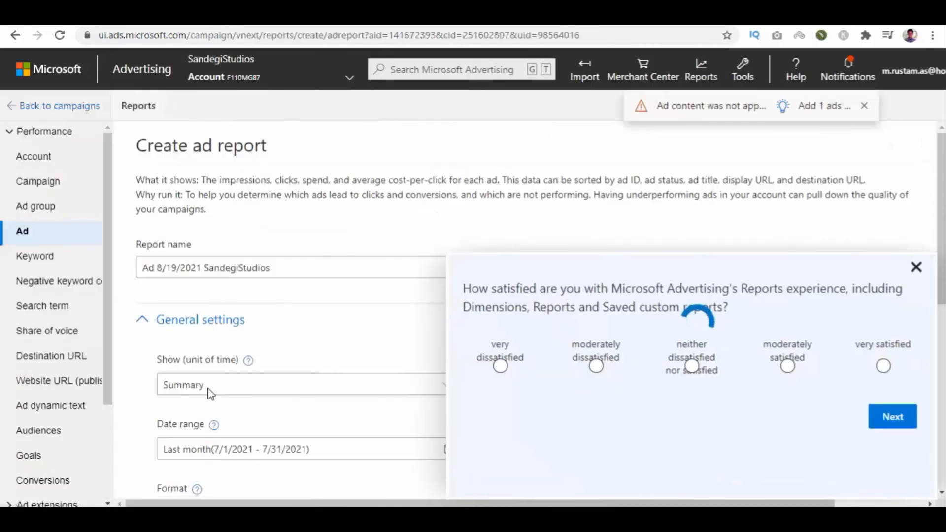
Examine the ad report's general settings, including date range and format, along with its columns, filter and report settings.
scroll(296, 330, "down", 6)
left_click(190, 325)
scroll(557, 301, "down", 4)
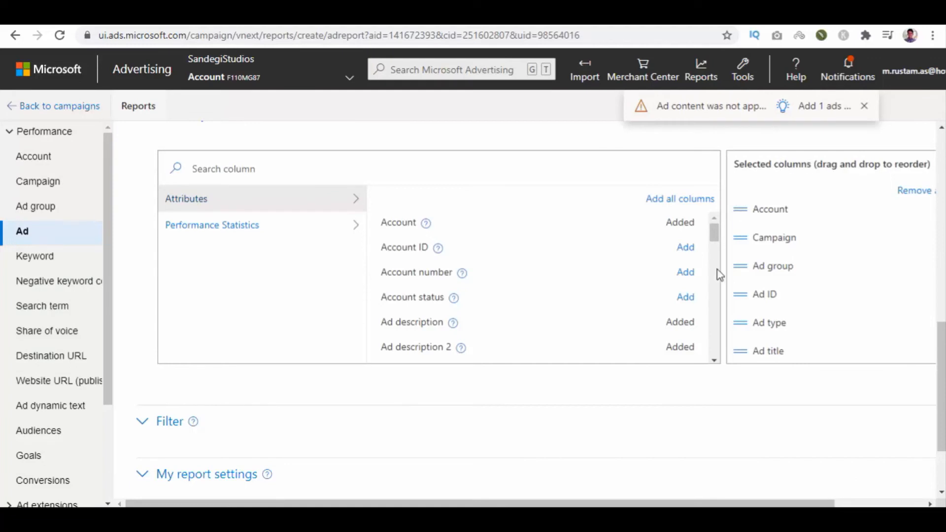
scroll(503, 380, "down", 2)
left_click(142, 321)
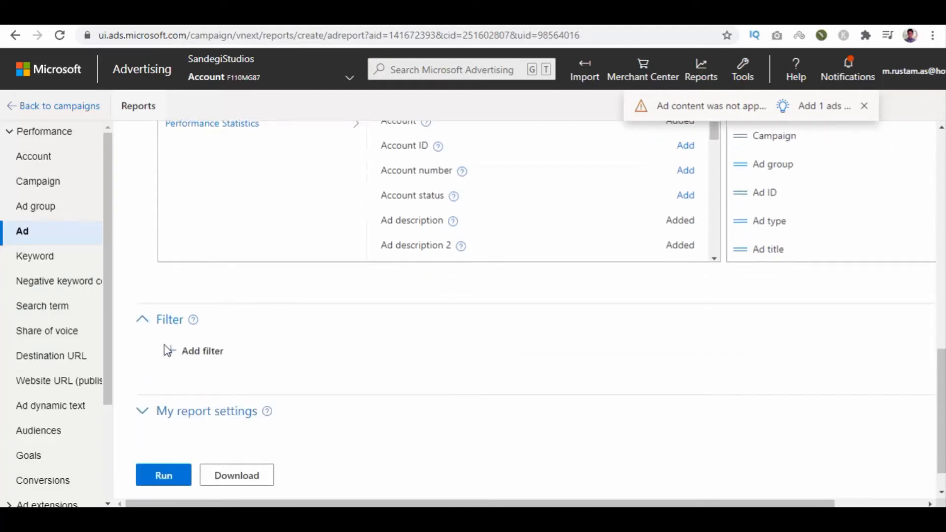
left_click(211, 374)
scroll(252, 365, "down", 1)
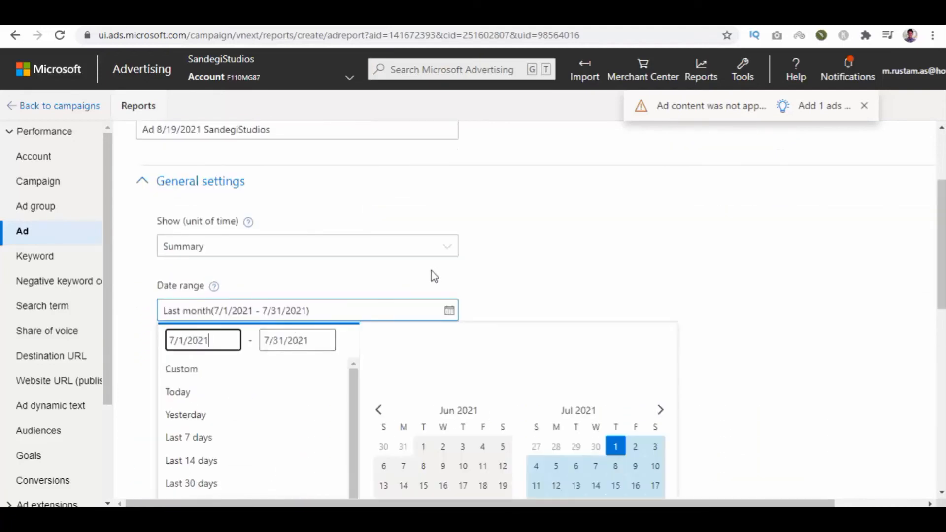
left_click(434, 279)
scroll(436, 281, "down", 3)
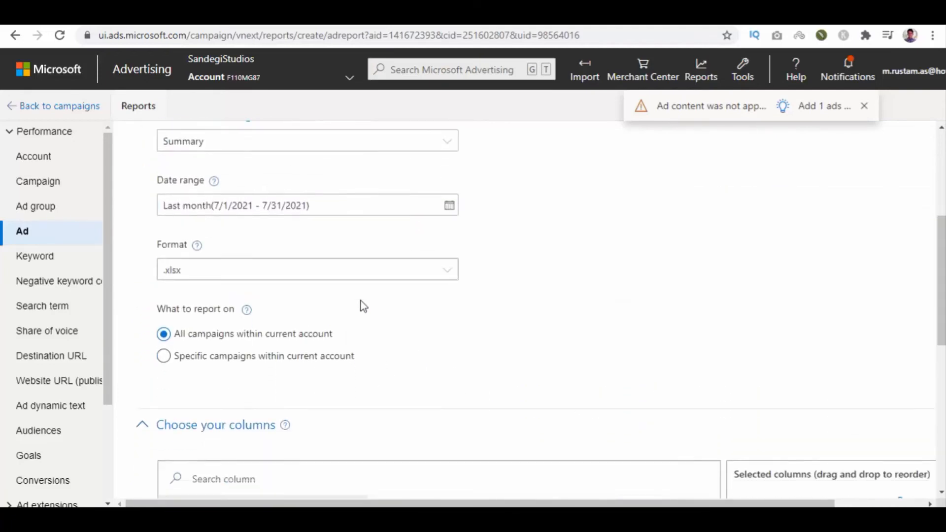
left_click(202, 239)
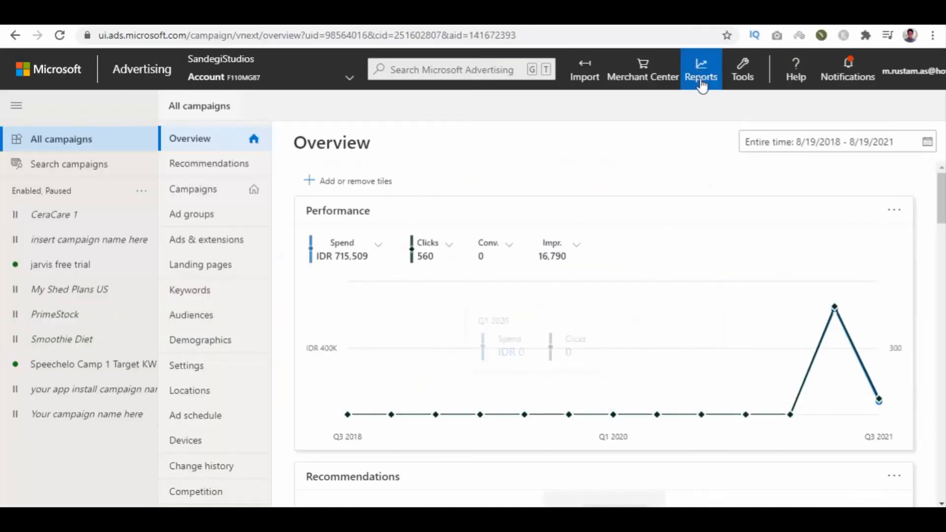
Look through the Dimensions report categories: Basic, Time, Labels, Locations and Shopping.
left_click(704, 73)
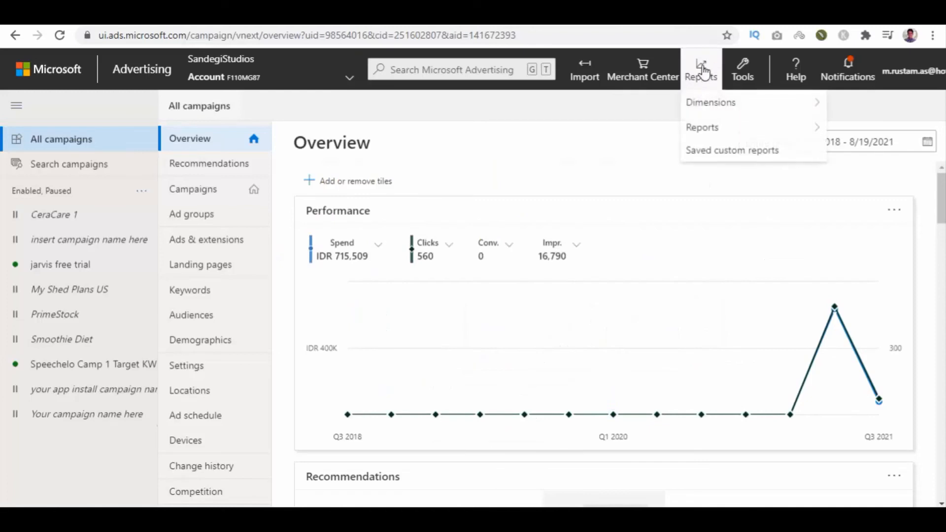
mouse_move(709, 129)
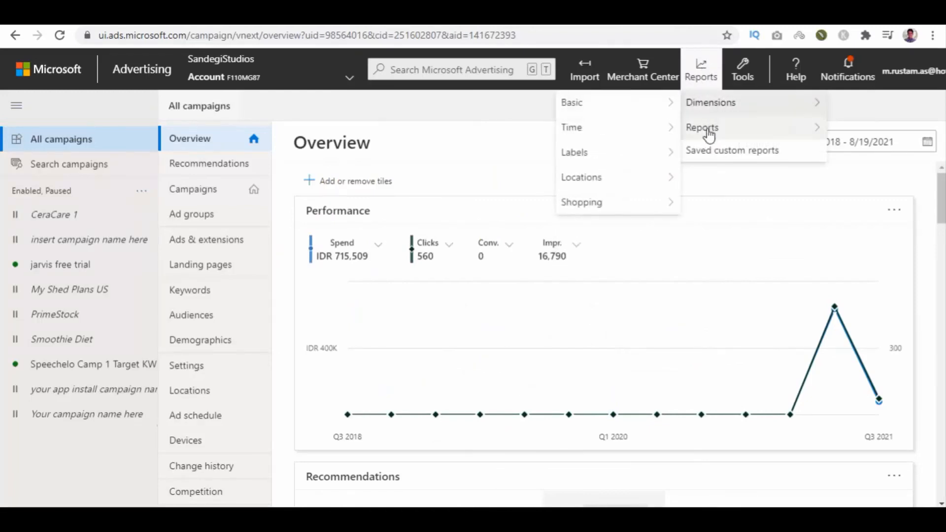
mouse_move(717, 107)
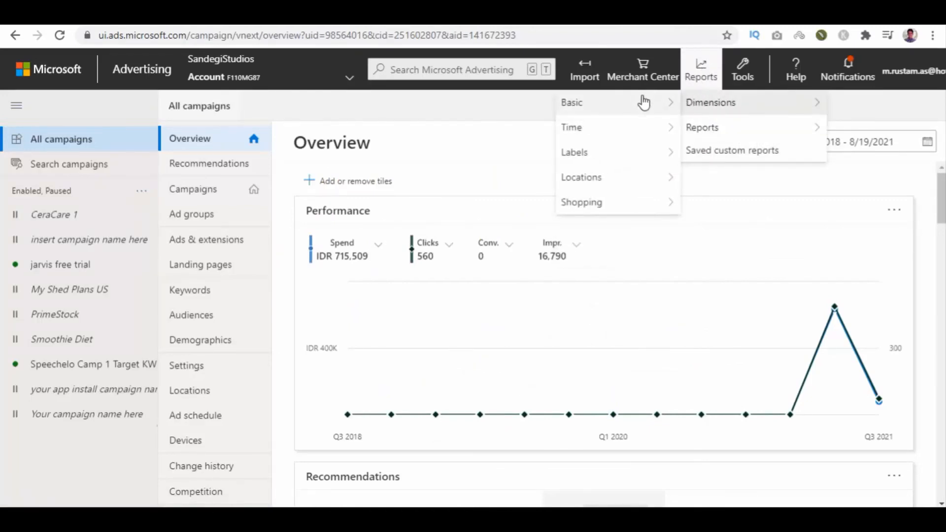
mouse_move(641, 103)
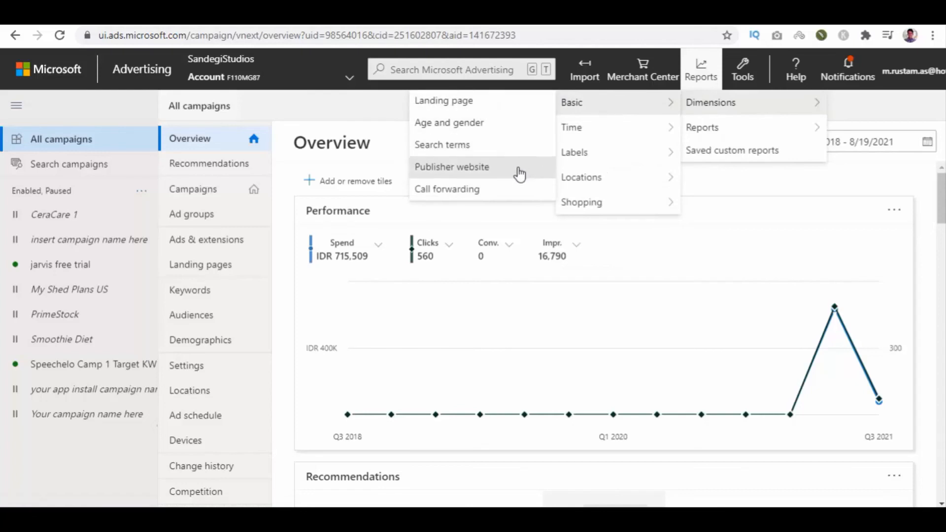
mouse_move(601, 139)
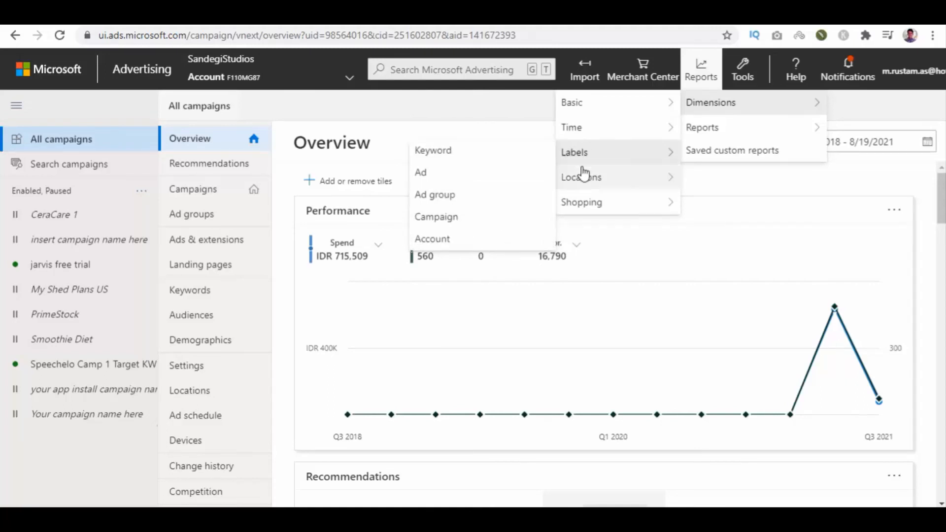
mouse_move(581, 177)
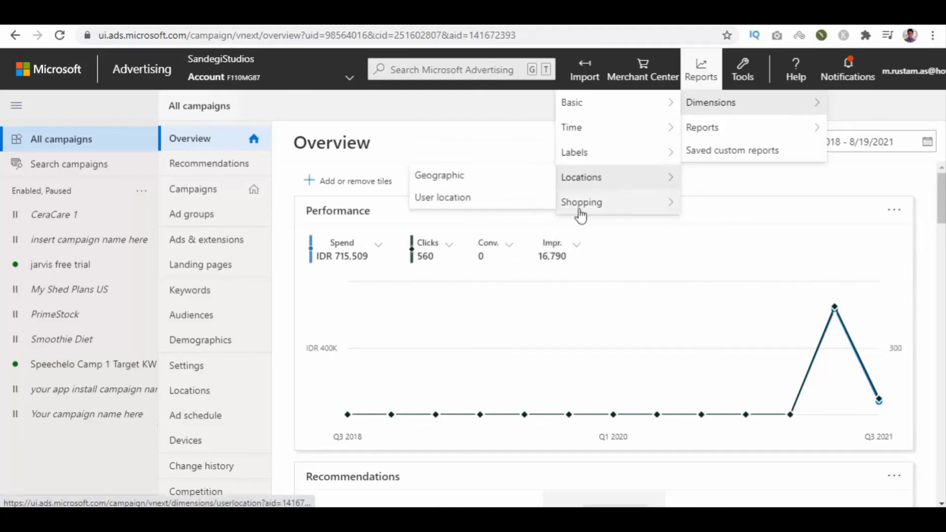
mouse_move(574, 209)
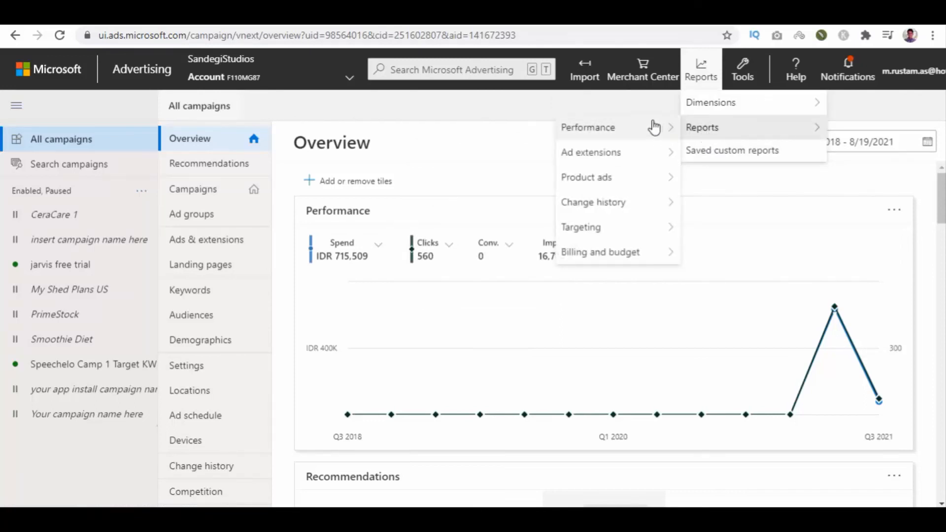
Browse the report categories, open the creation page for an account performance report and look over its settings.
mouse_move(654, 127)
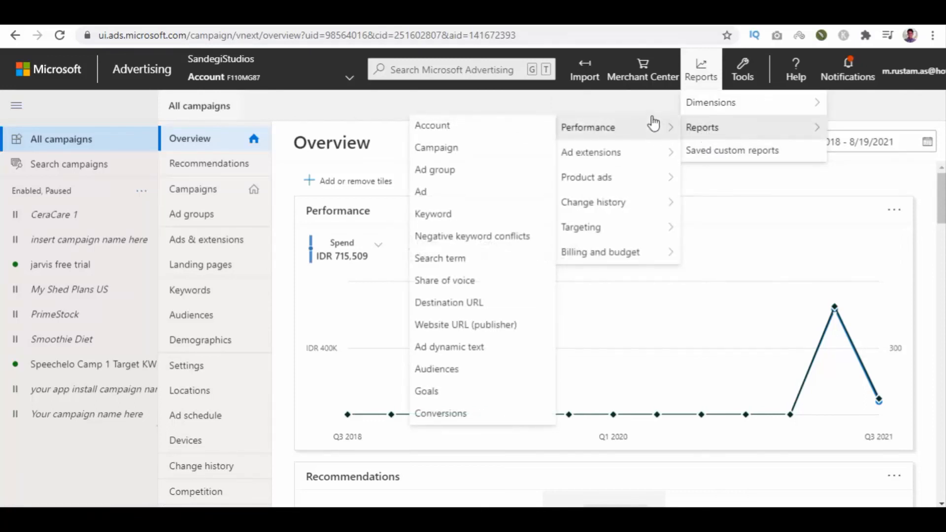
mouse_move(611, 249)
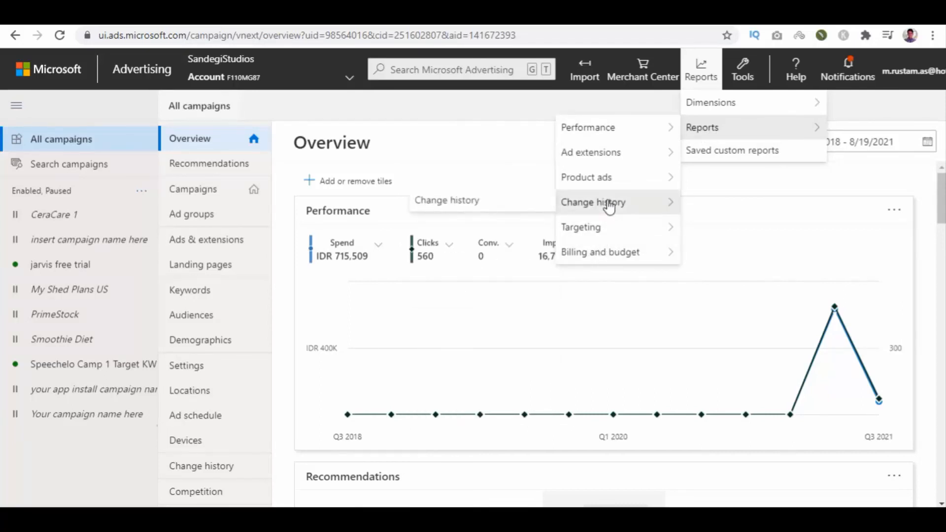
mouse_move(610, 184)
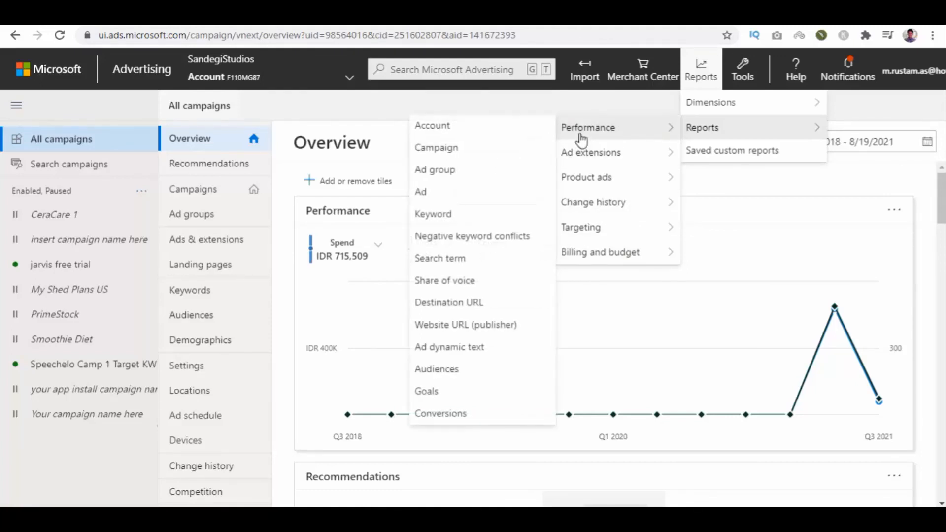
left_click(480, 129)
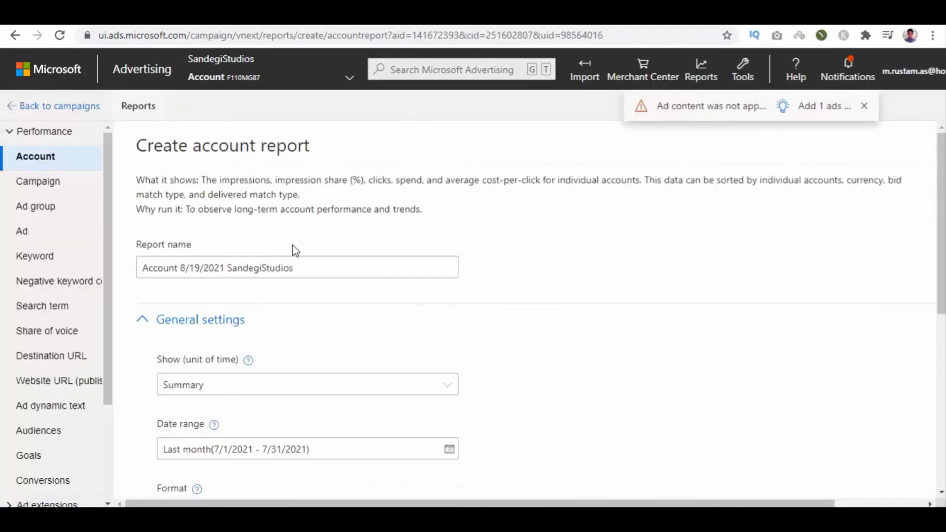
scroll(266, 280, "down", 2)
scroll(352, 293, "down", 6)
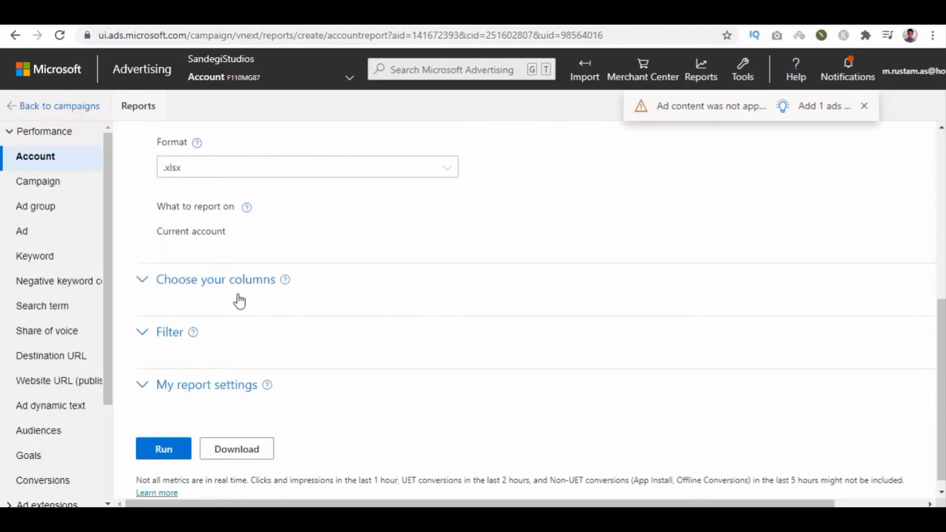
scroll(256, 285, "up", 3)
View the saved custom reports list and look through the other available report types.
left_click(701, 70)
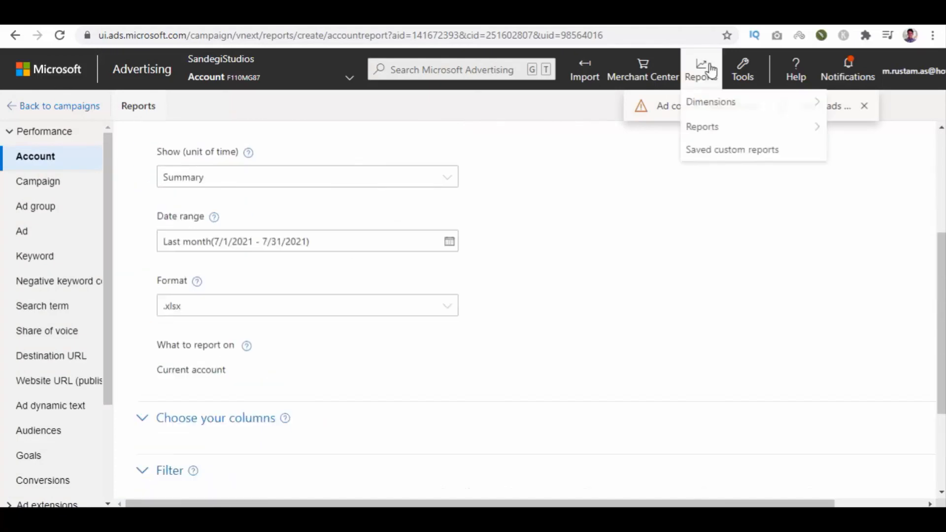
left_click(737, 158)
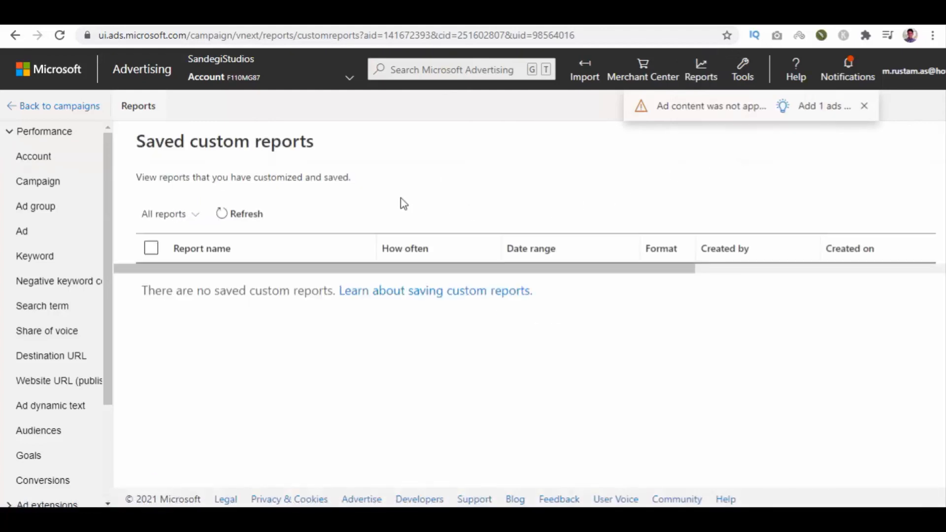
left_click(700, 69)
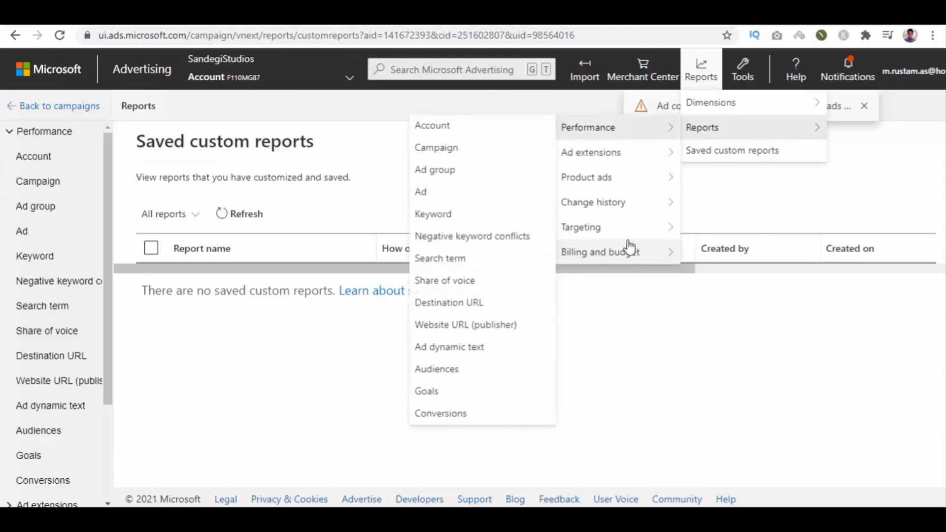
mouse_move(588, 134)
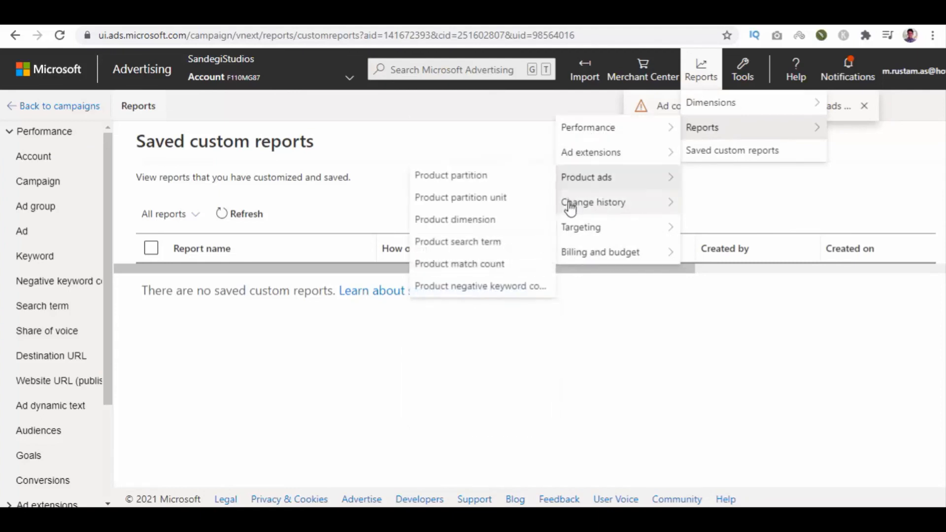
mouse_move(625, 166)
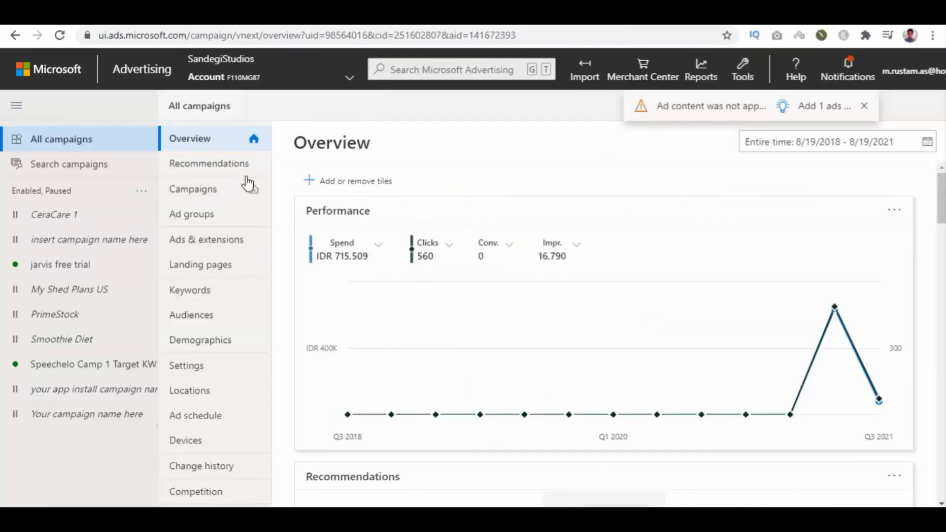
Open the ad groups of the "jarvis free trial" campaign and look through the available ad group filter categories.
left_click(233, 192)
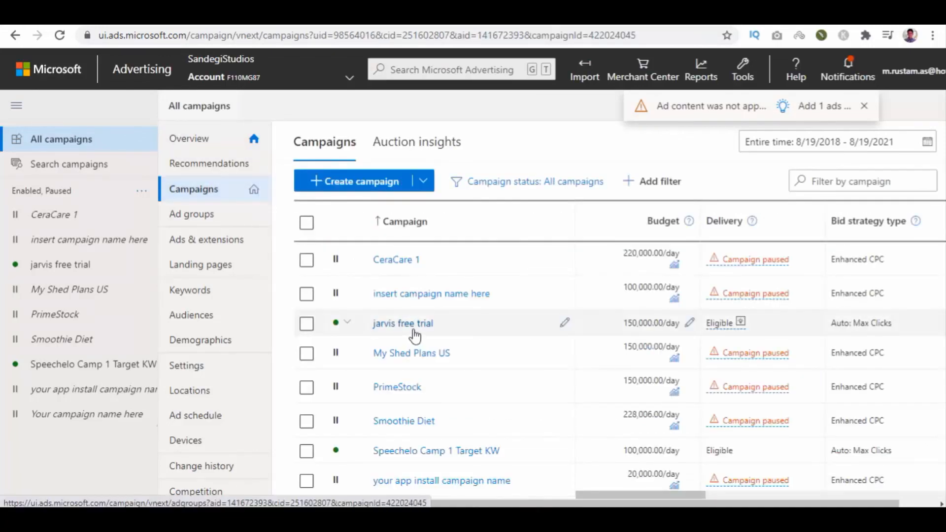
left_click(413, 330)
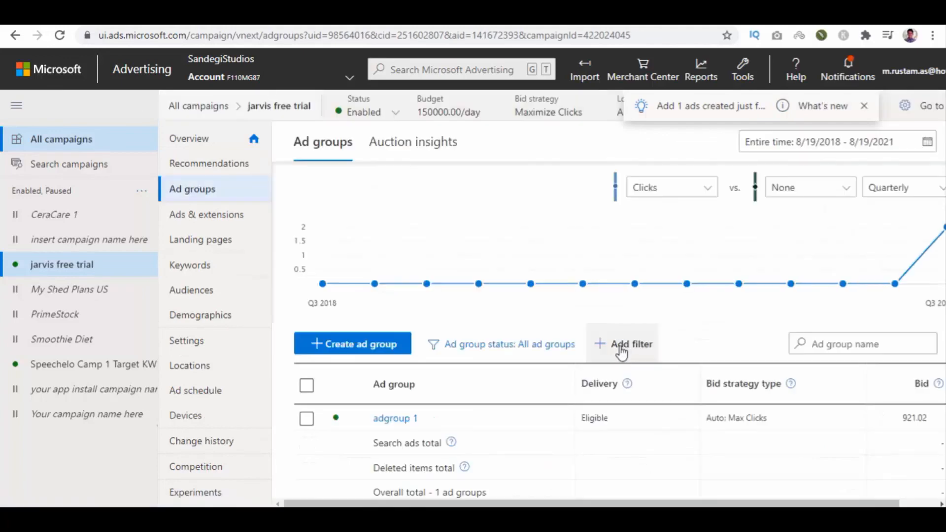
left_click(621, 348)
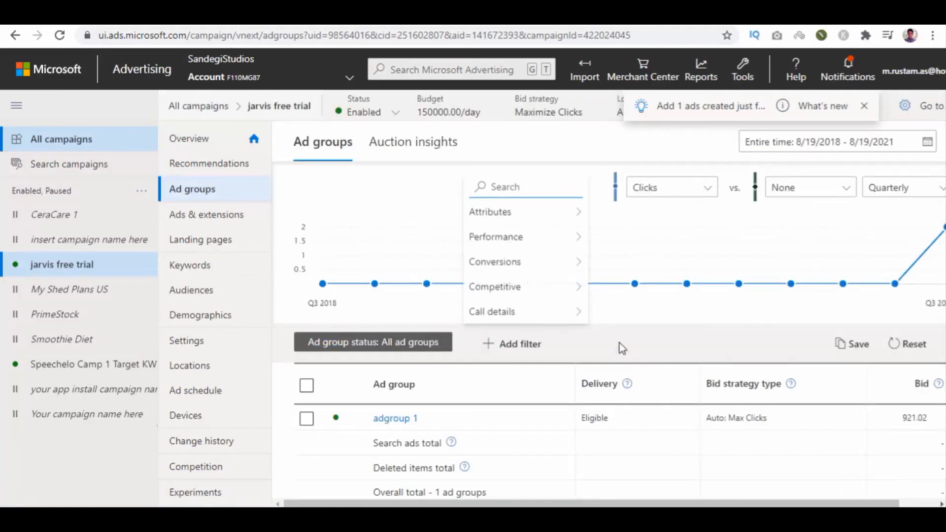
mouse_move(524, 246)
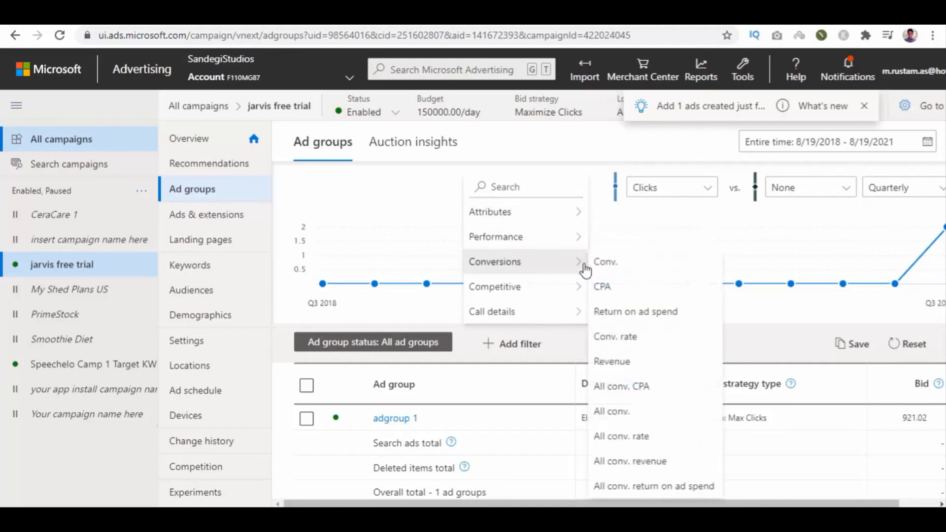
mouse_move(562, 288)
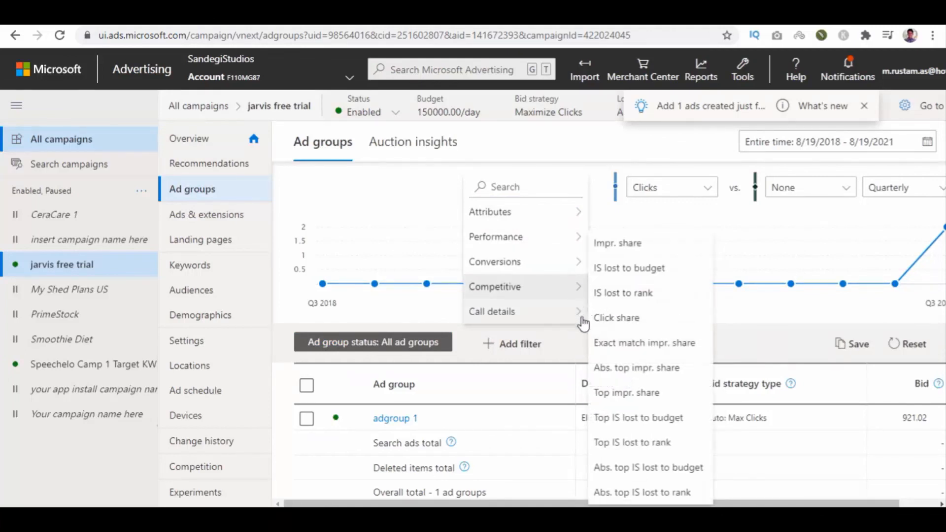
mouse_move(555, 313)
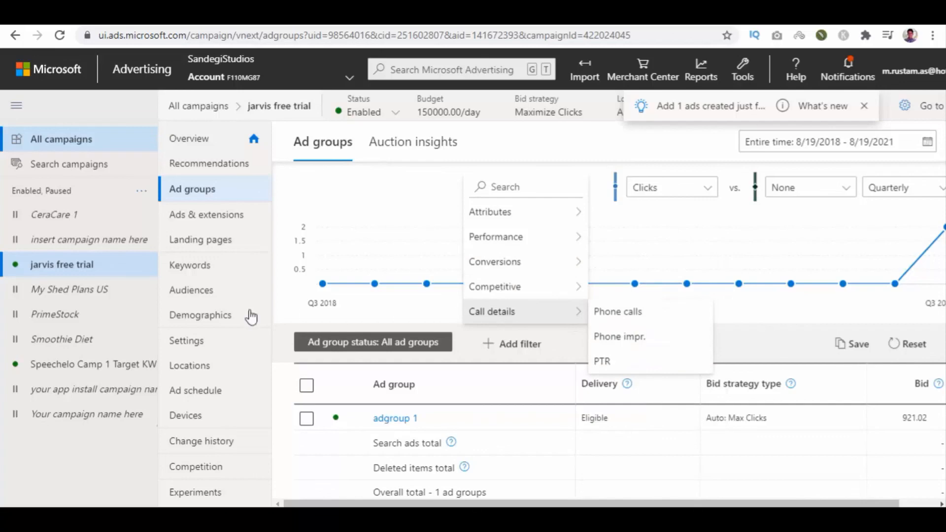
Open the campaign's ads and extensions and look through its list of ads.
left_click(202, 222)
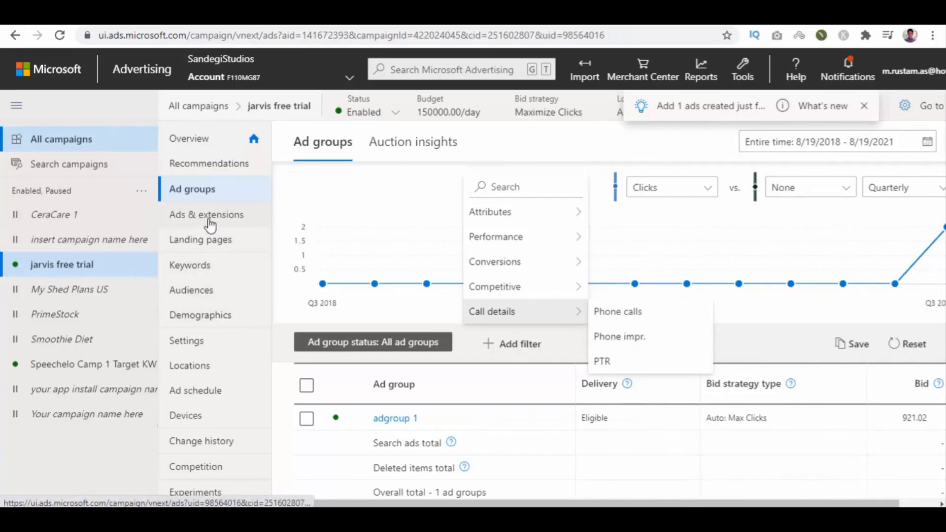
scroll(500, 397, "down", 5)
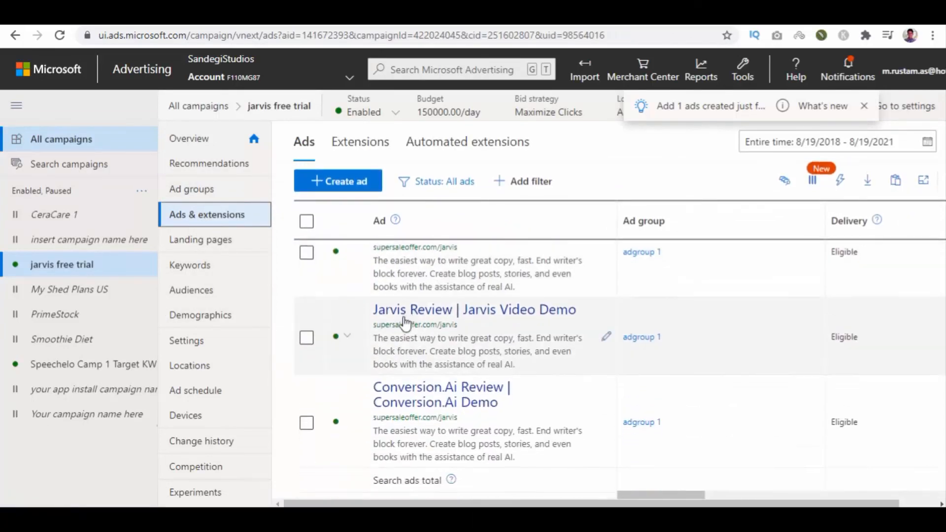
scroll(469, 391, "up", 8)
scroll(473, 386, "up", 2)
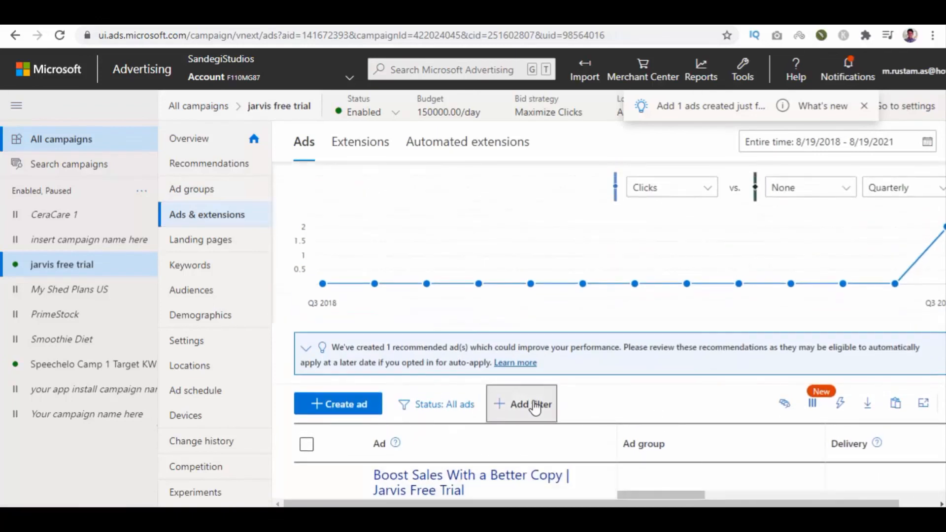
Filter the campaign's ads to those with clicks greater than 0 and view their performance columns.
left_click(527, 403)
mouse_move(510, 327)
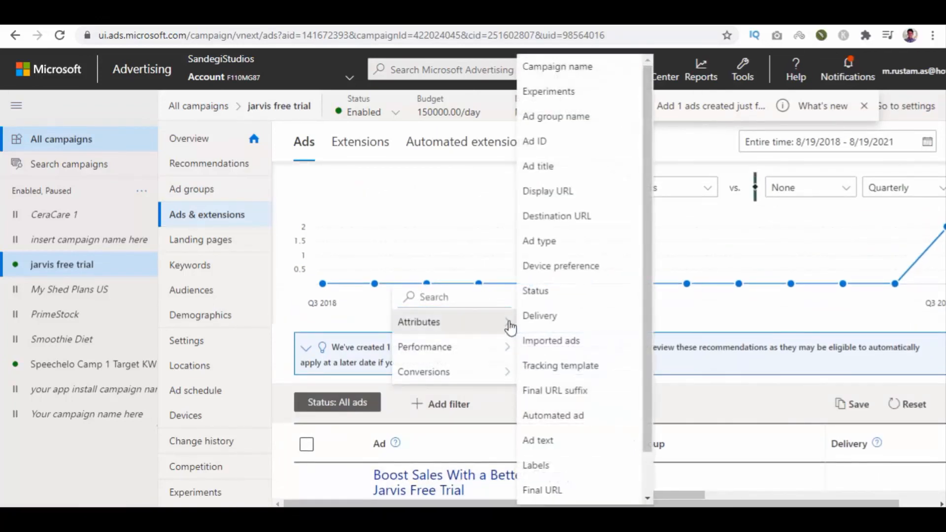
mouse_move(490, 350)
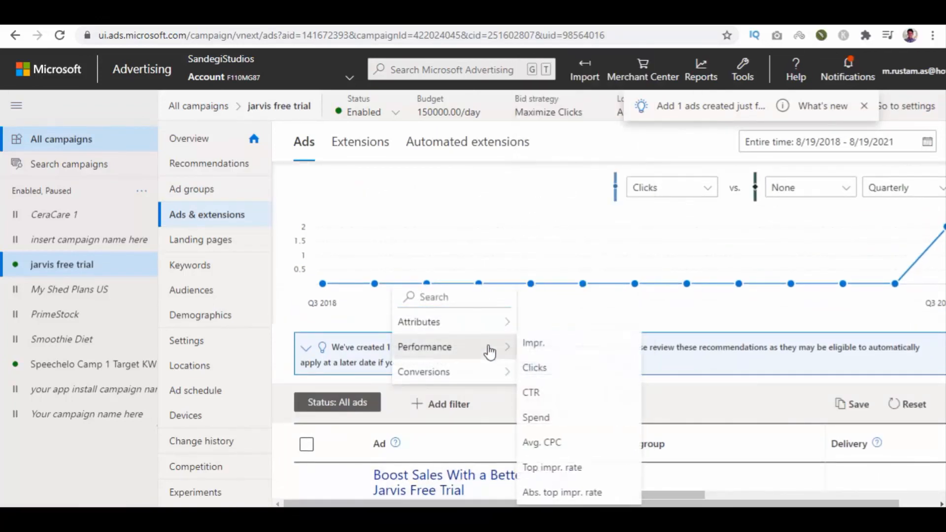
left_click(558, 372)
left_click(423, 349)
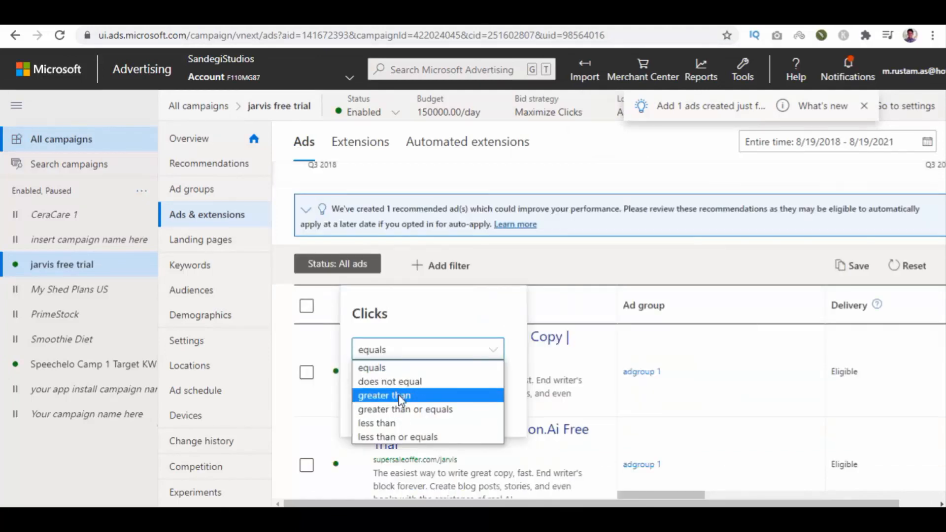
left_click(399, 396)
type("0")
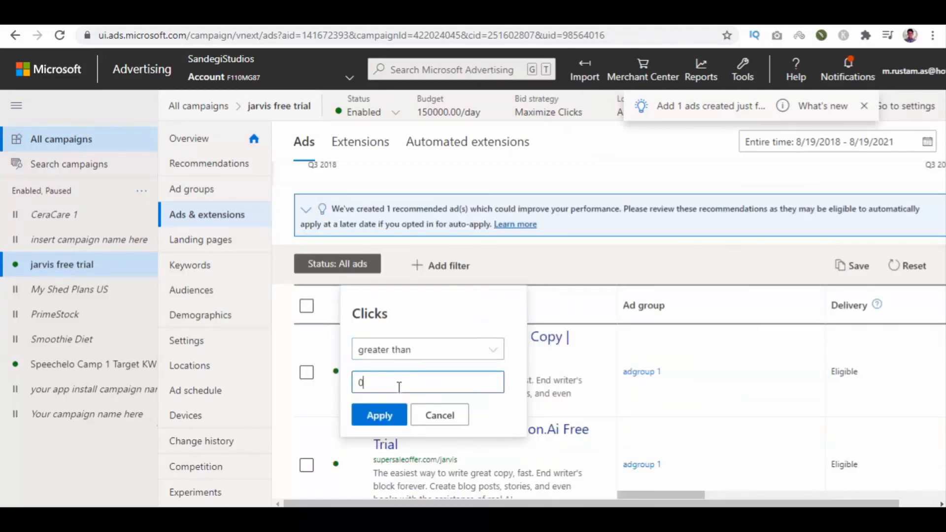
left_click(379, 416)
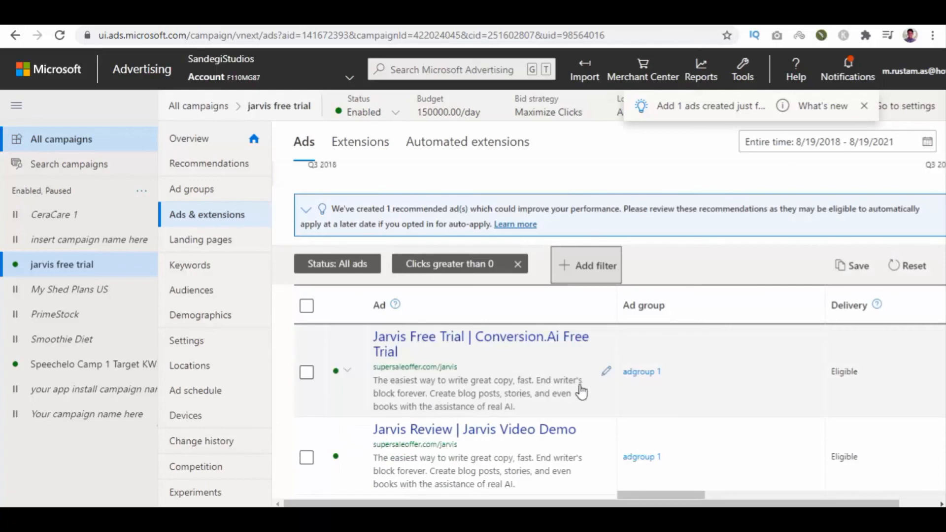
left_click(729, 495)
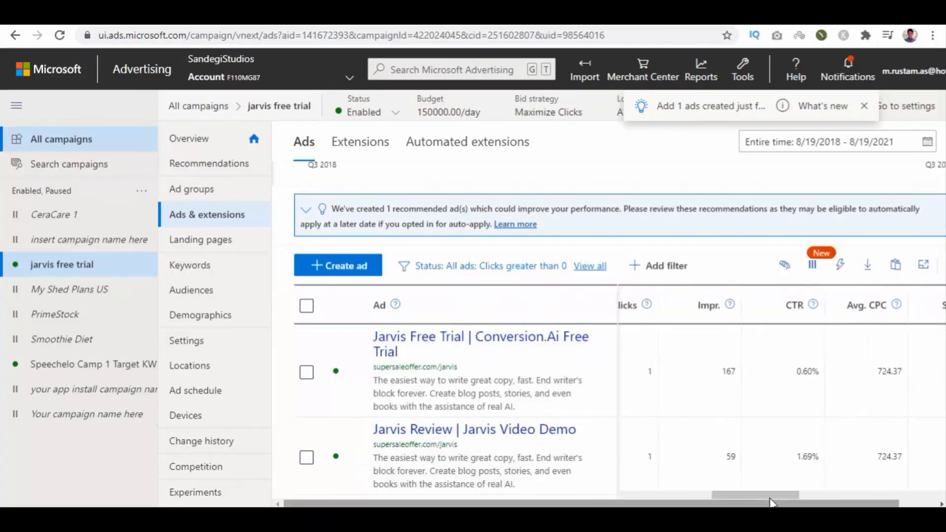
left_click_drag(711, 492, 759, 496)
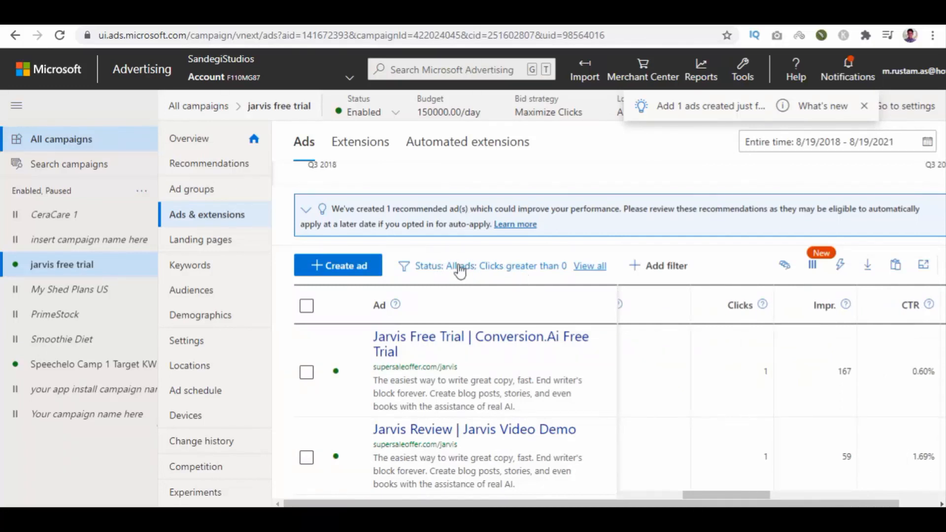